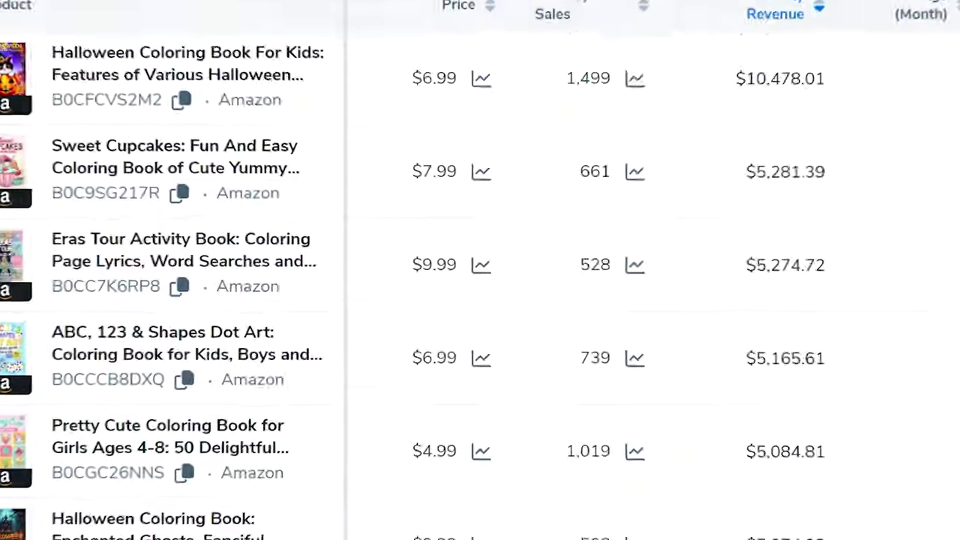
Step: Scroll through the Amazon coloring-book bestsellers and their monthly sales and revenue figures
scroll(479, 299, down, 5)
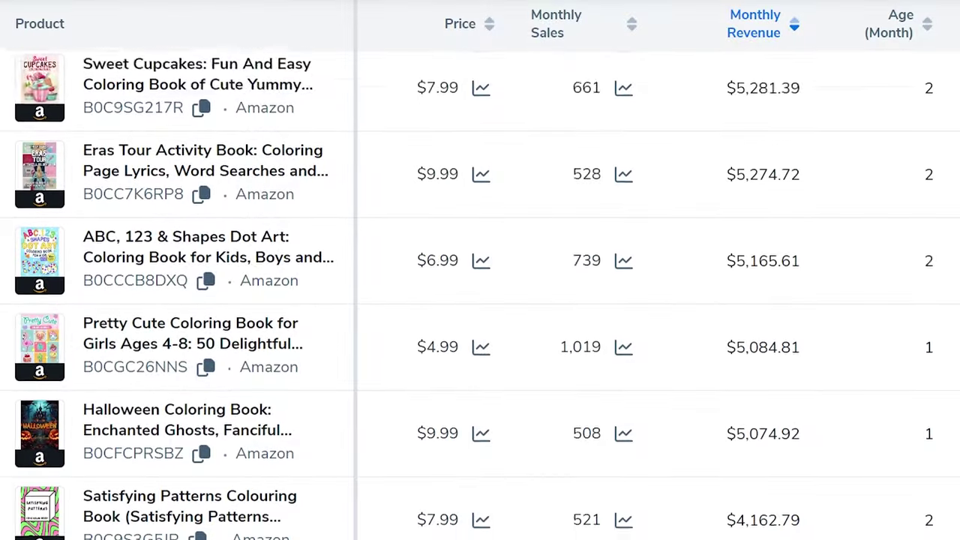
scroll(480, 300, down, 5)
scroll(480, 300, down, 5)
scroll(480, 300, down, 5)
scroll(480, 300, down, 5)
scroll(479, 300, down, 5)
scroll(479, 299, down, 3)
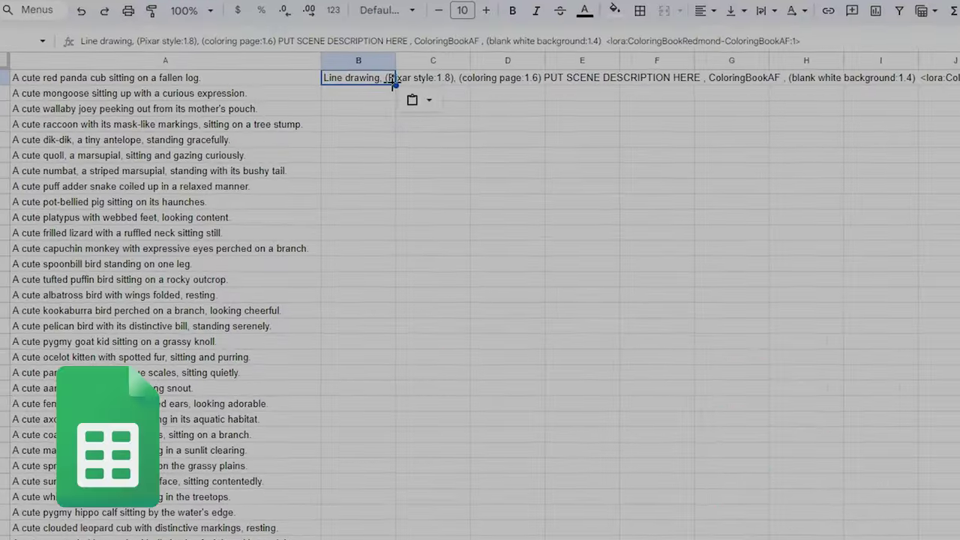
Step: Copy the line-drawing prompt template in B1 down column B beside the animal descriptions
double_click(395, 85)
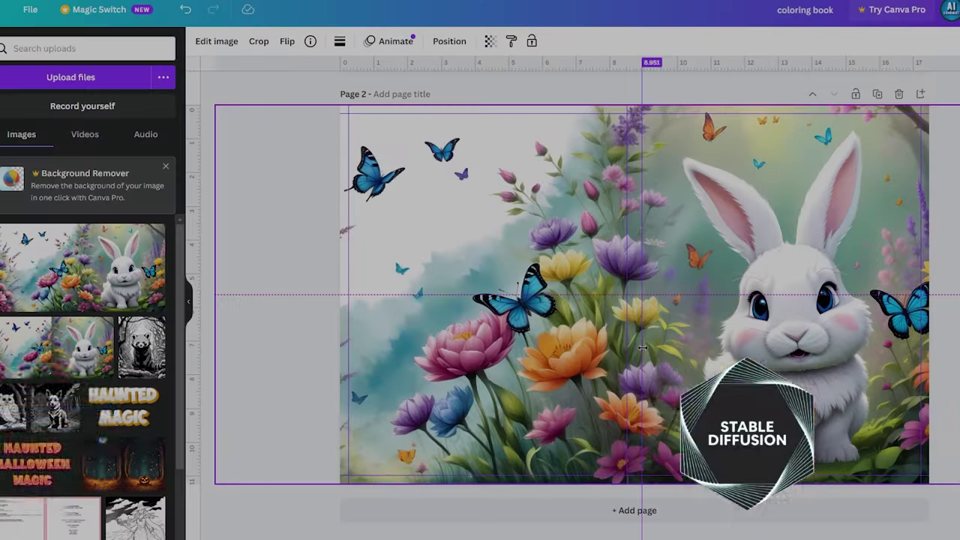
drag(643, 347, 642, 347)
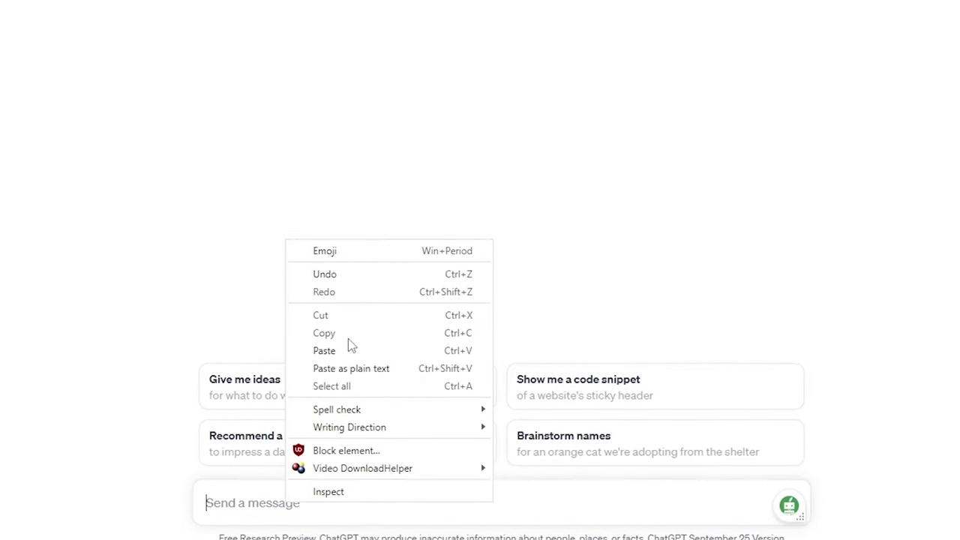
Step: Paste the prepared prompt into ChatGPT's message box to request cute animal scene descriptions
click(328, 354)
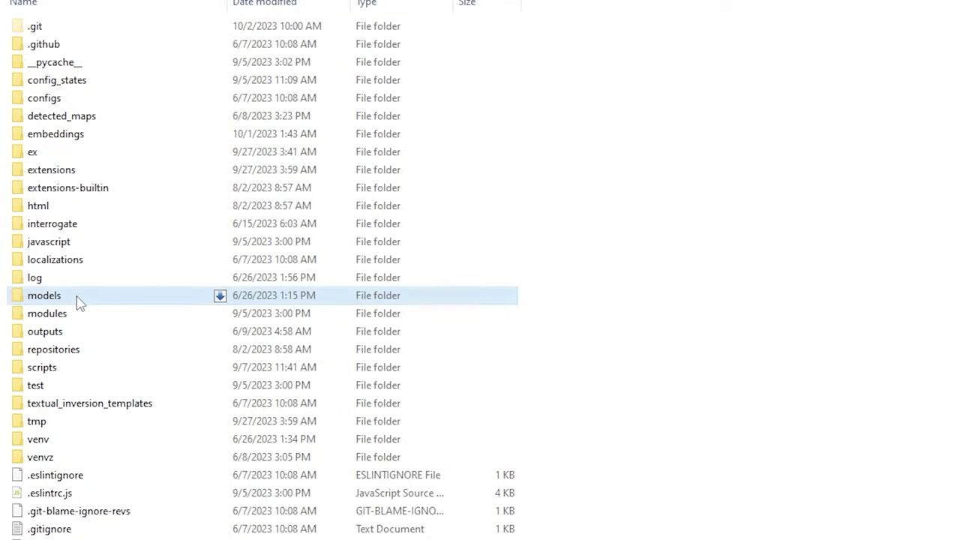
Step: In models > Stable-diffusion, locate the dreamshaperXL10 and sahastrakotiXL_v10 checkpoints
double_click(75, 302)
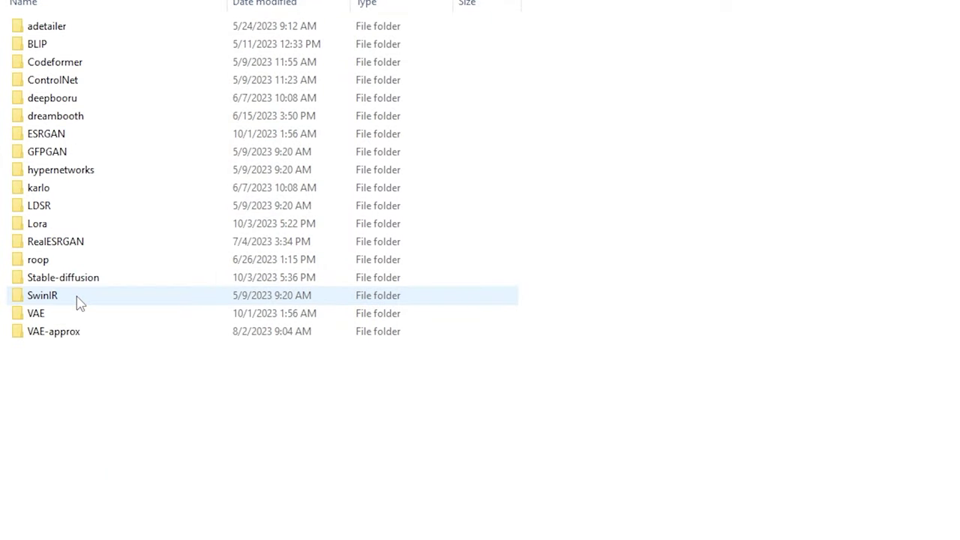
double_click(78, 280)
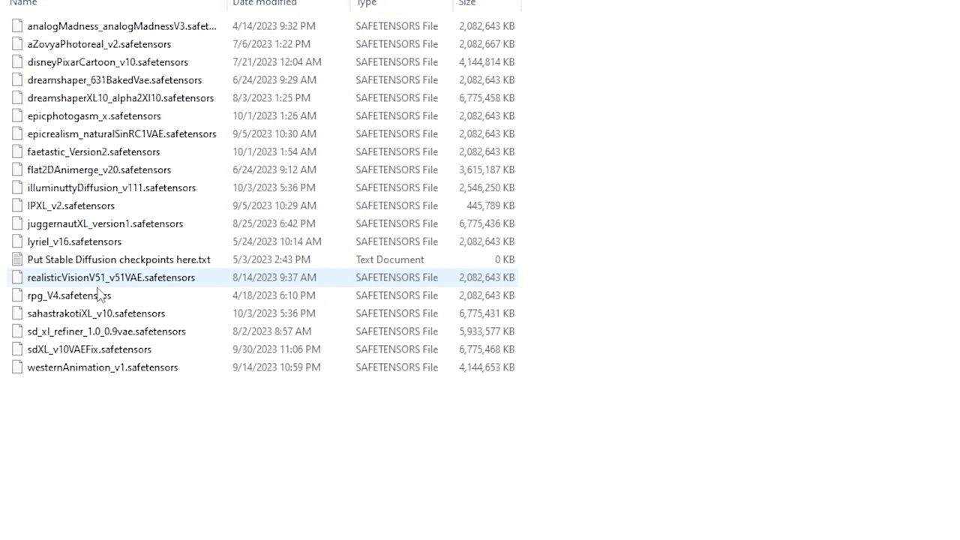
click(97, 98)
ctrl+click(266, 315)
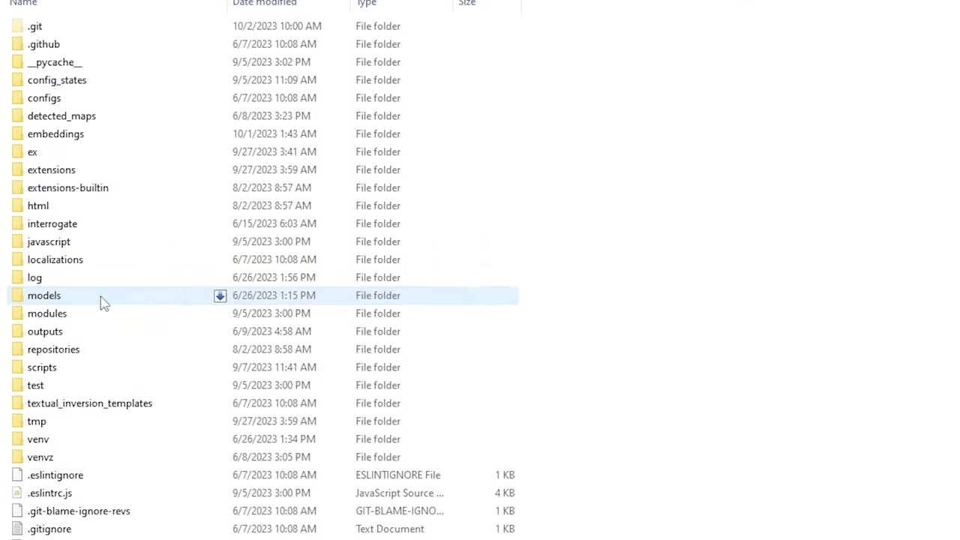
Step: Go to models > Lora and select the ColoringBookRedmond LoRA file
double_click(101, 302)
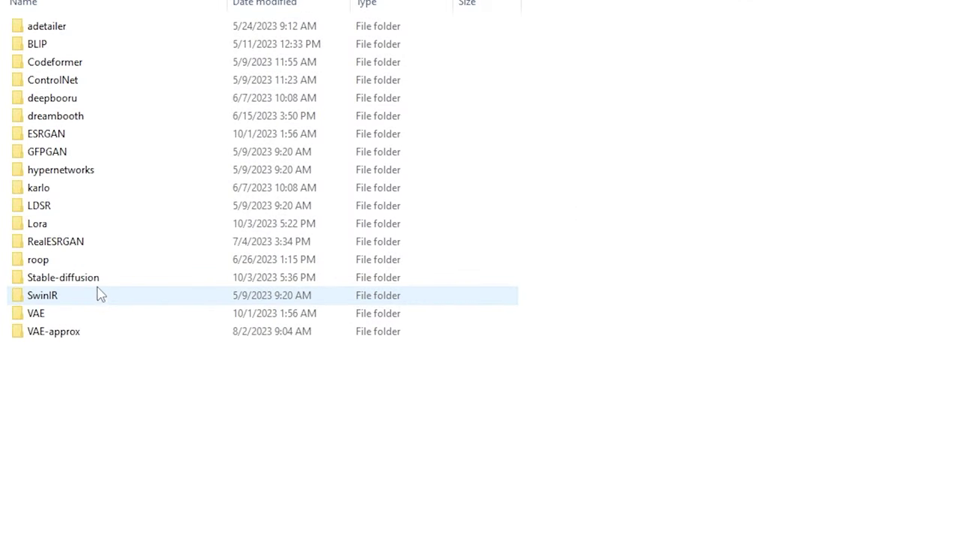
double_click(77, 225)
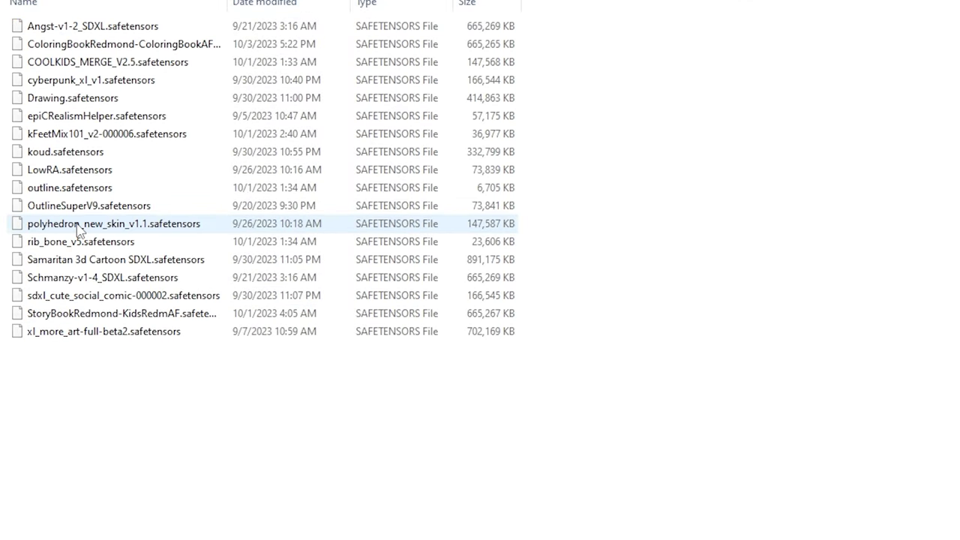
click(147, 46)
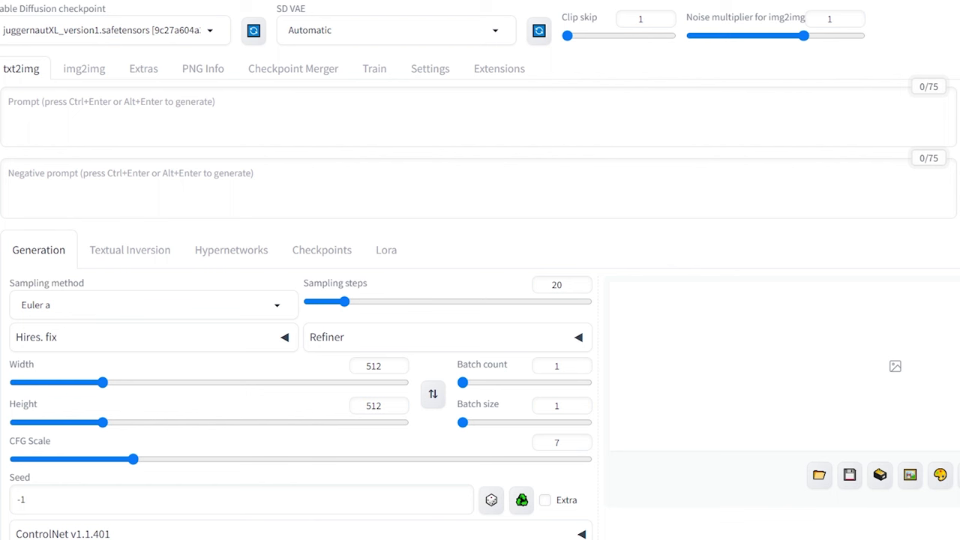
Step: Load sahastrakotiXL_v10 and paste the line-drawing prompt template and the negative prompt
click(177, 30)
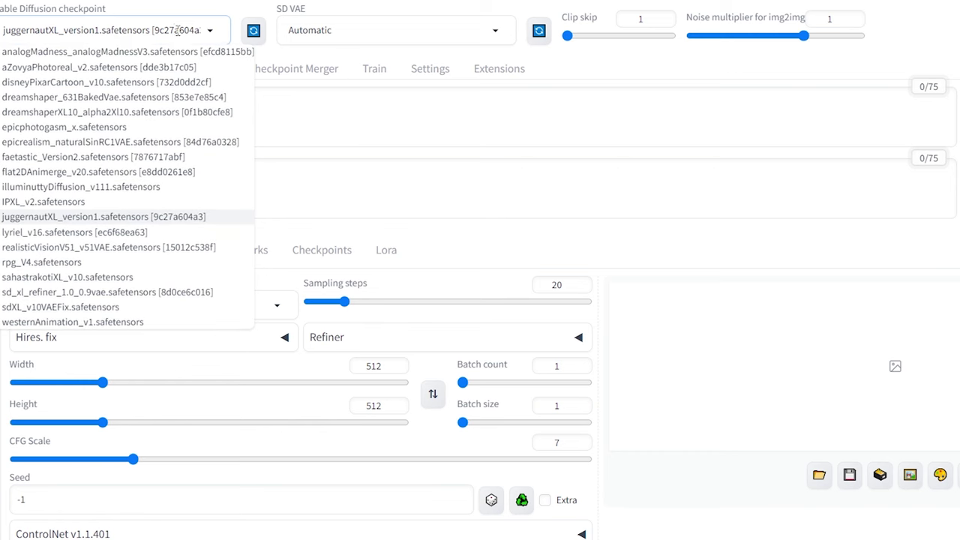
click(37, 277)
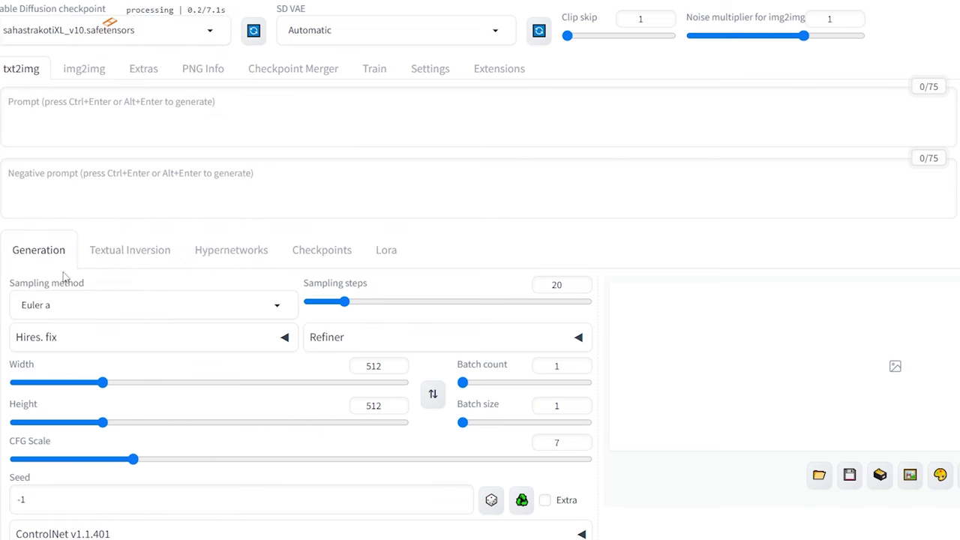
right_click(148, 107)
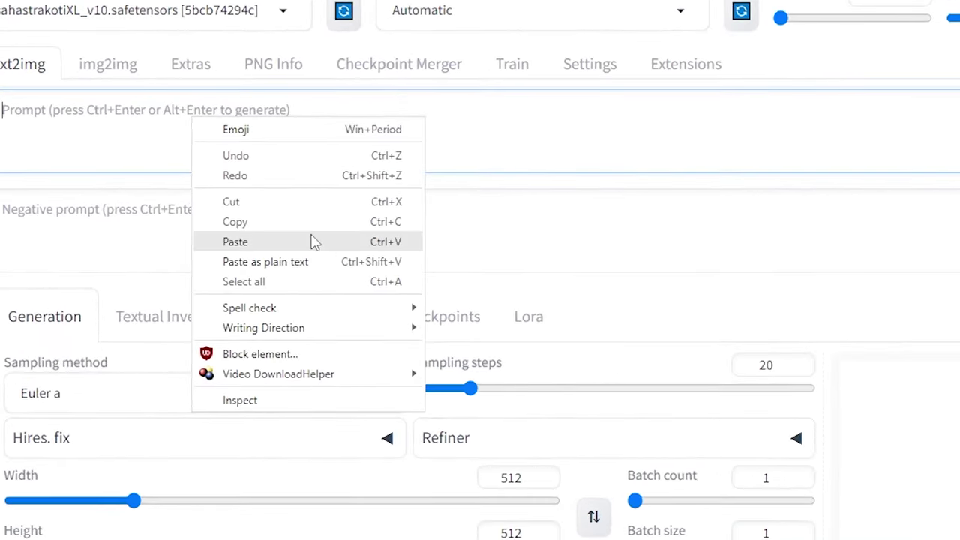
click(313, 242)
right_click(275, 212)
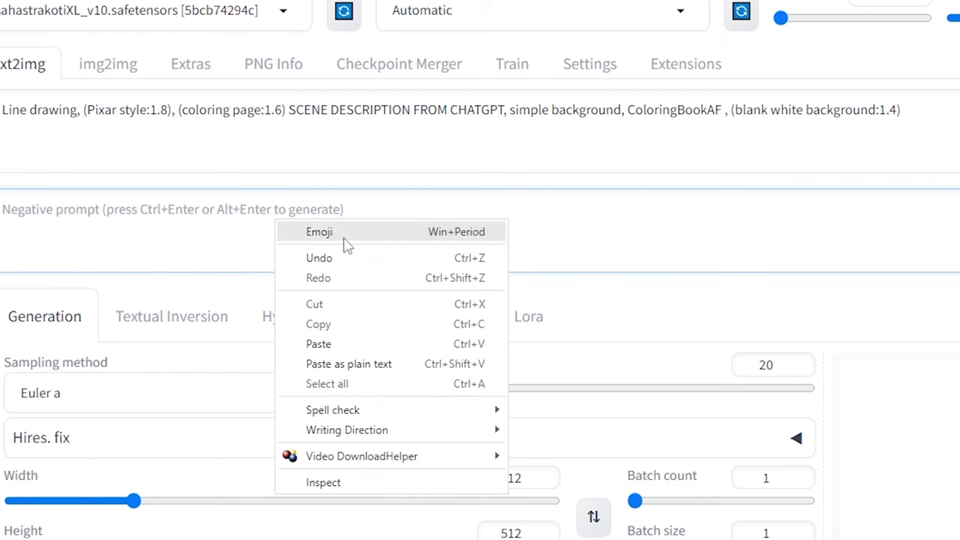
click(347, 338)
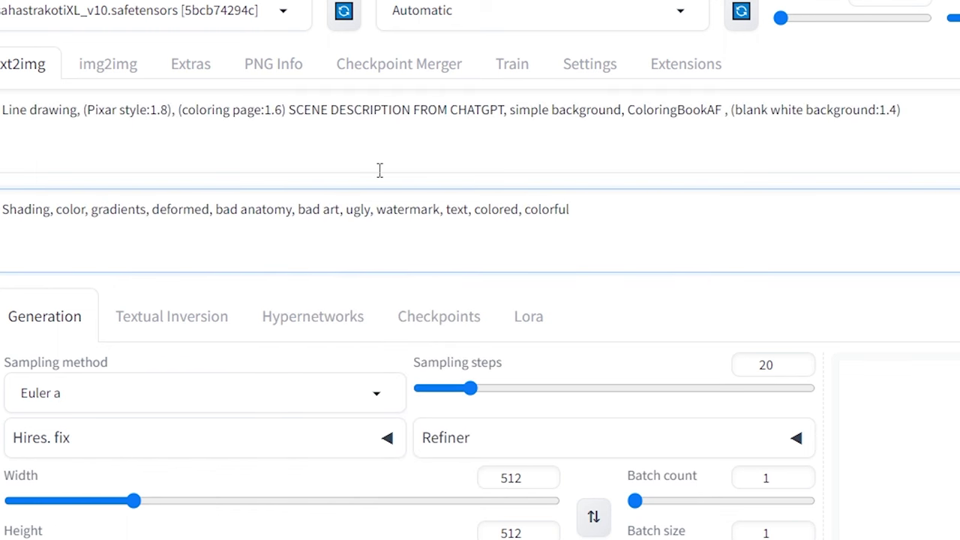
Step: Replace the scene placeholder with 'A cute capybara sitting in the grass beside a peaceful pond'
drag(507, 110, 292, 120)
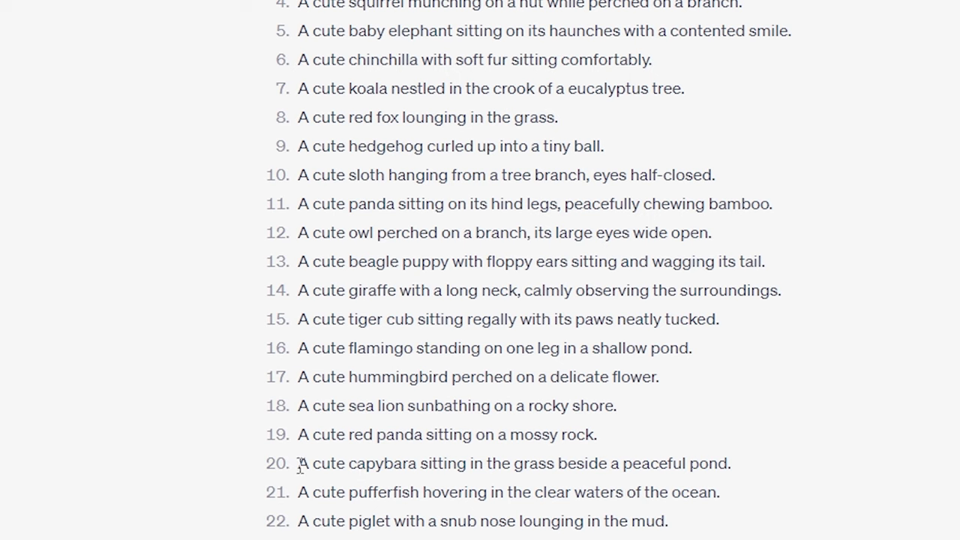
drag(298, 465, 729, 466)
key(ctrl+c)
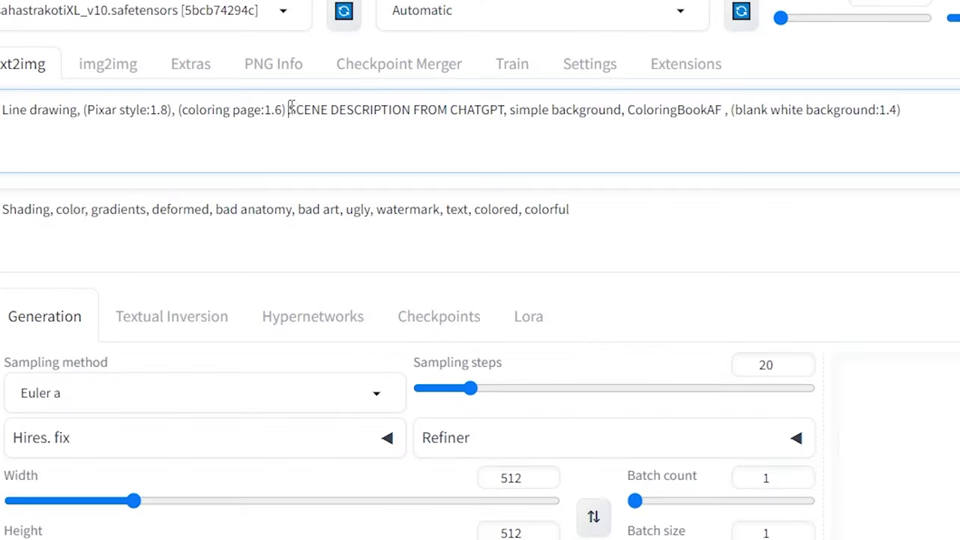
drag(289, 110, 504, 111)
key(ctrl+v)
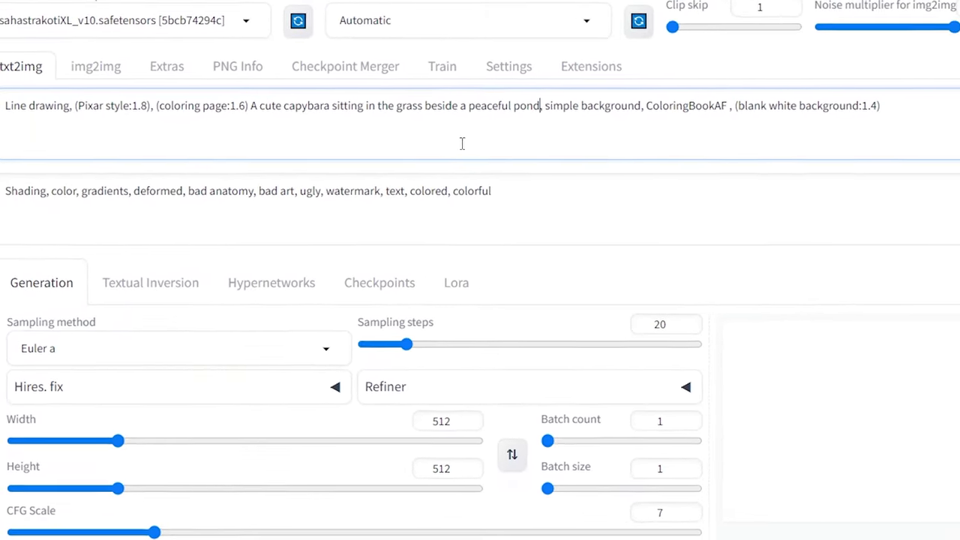
Step: Keep Euler a as the sampler and set width and height to 1024
click(261, 337)
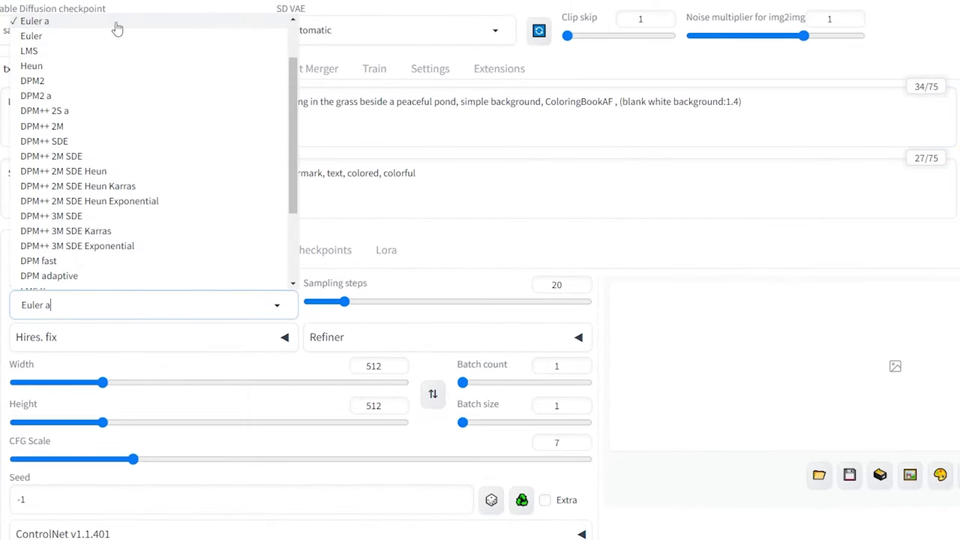
click(79, 21)
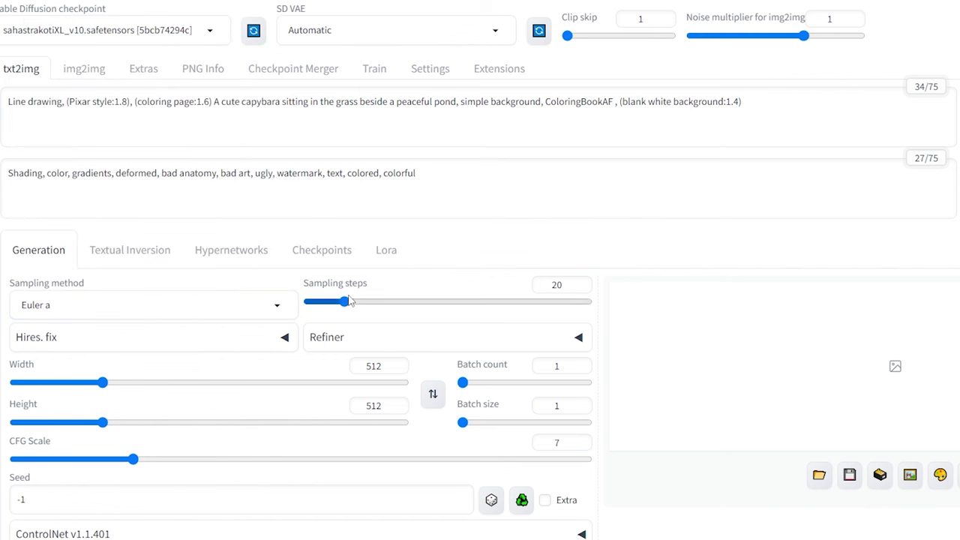
double_click(373, 367)
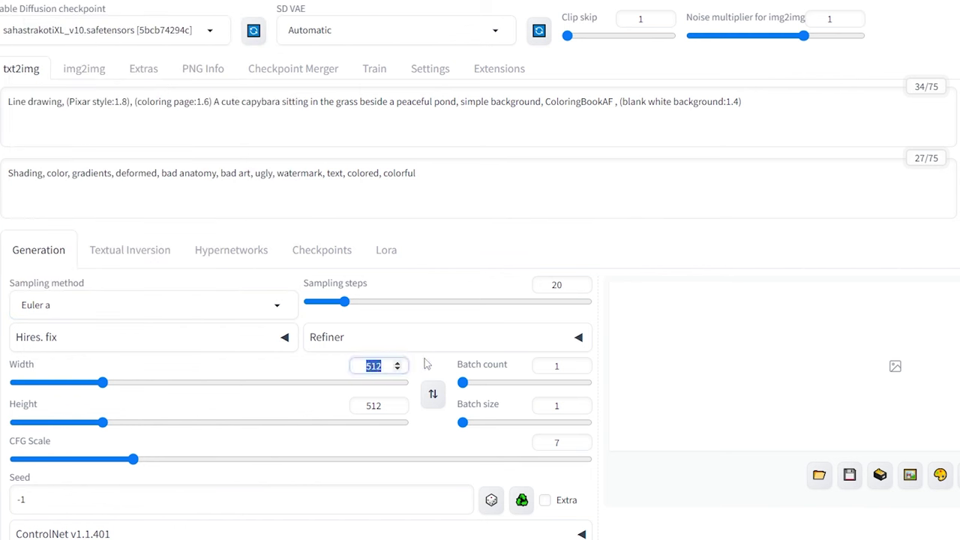
text(1024)
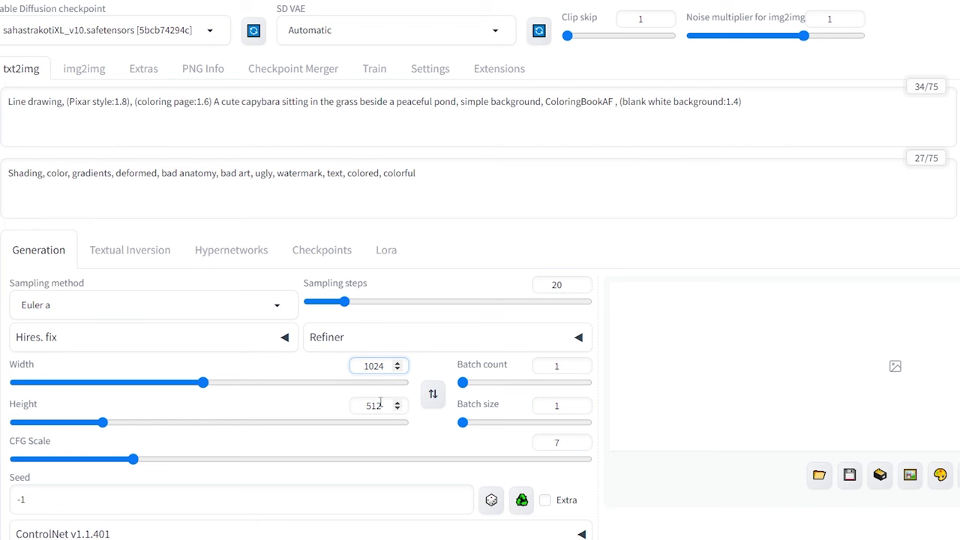
double_click(380, 405)
text(1024)
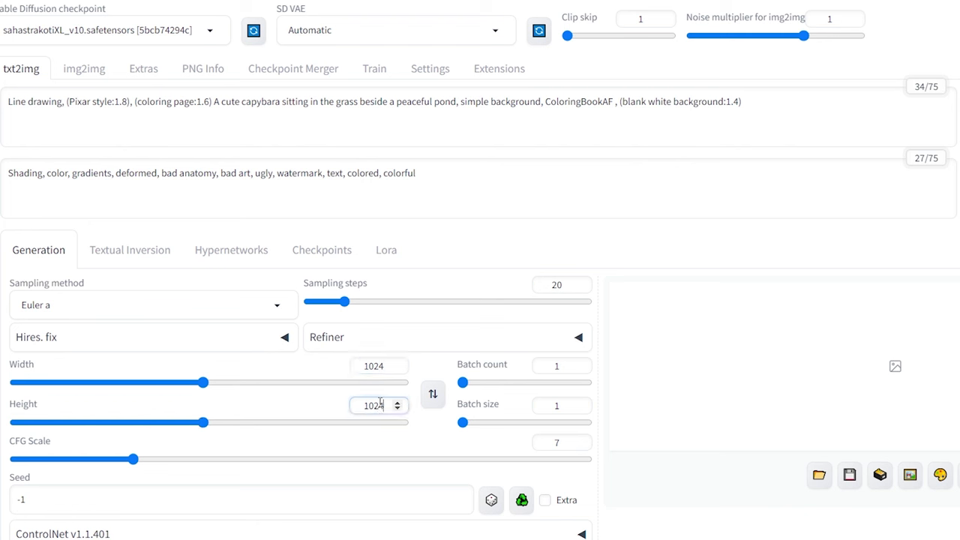
click(431, 367)
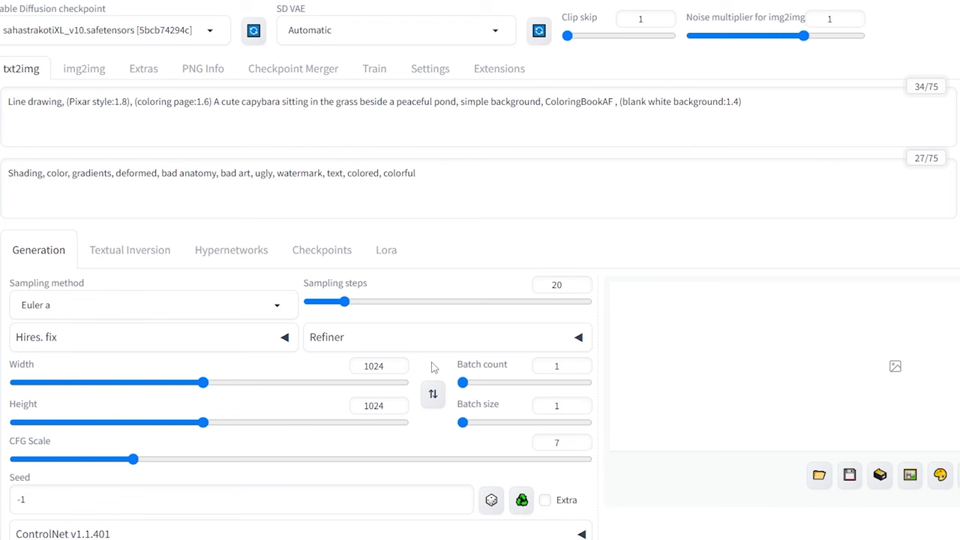
Step: Set the refiner to sd_xl_refiner_1.0_0.9vae, switching at 0.6
click(517, 342)
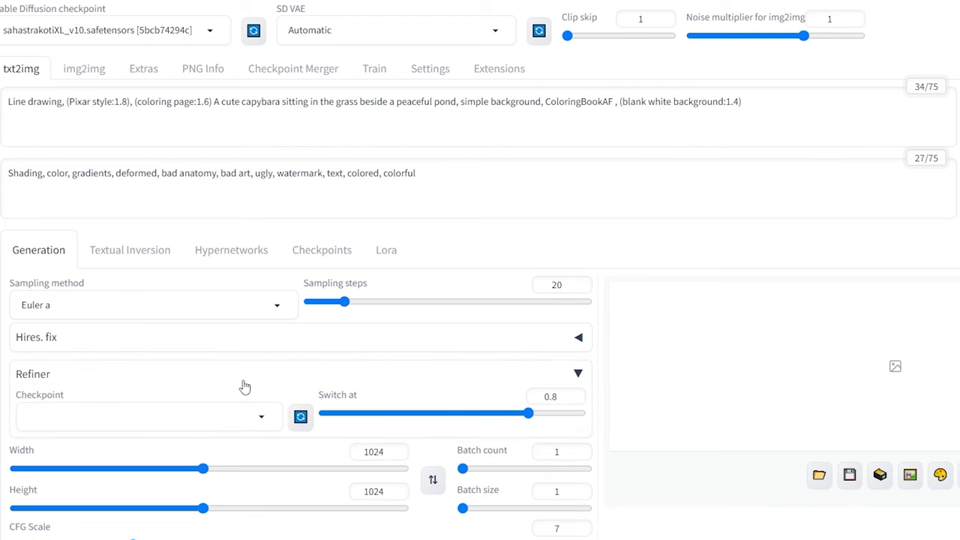
click(162, 416)
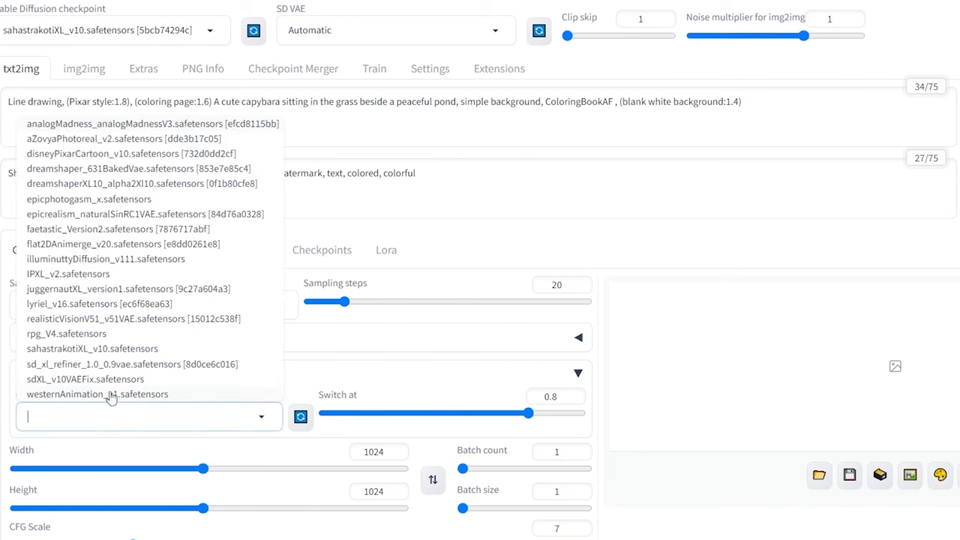
click(86, 365)
click(519, 415)
drag(521, 420, 477, 417)
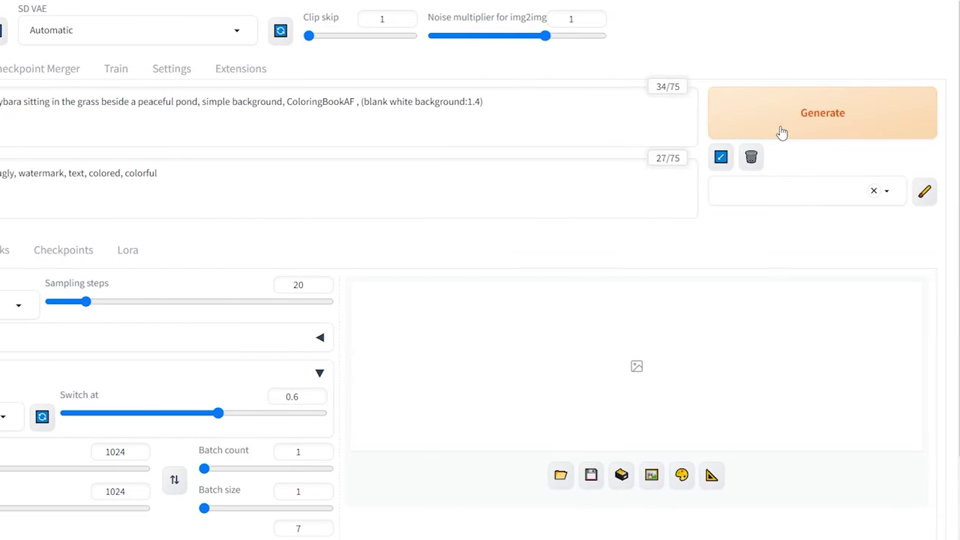
Step: Generate the capybara, then add the ColoringBookRedmond LoRA and regenerate it as black-and-white line art
click(782, 133)
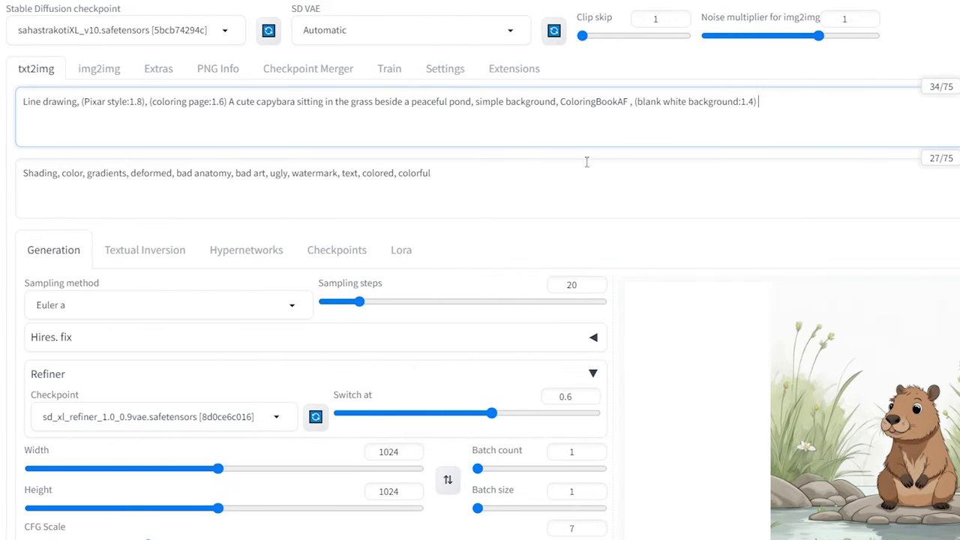
click(405, 250)
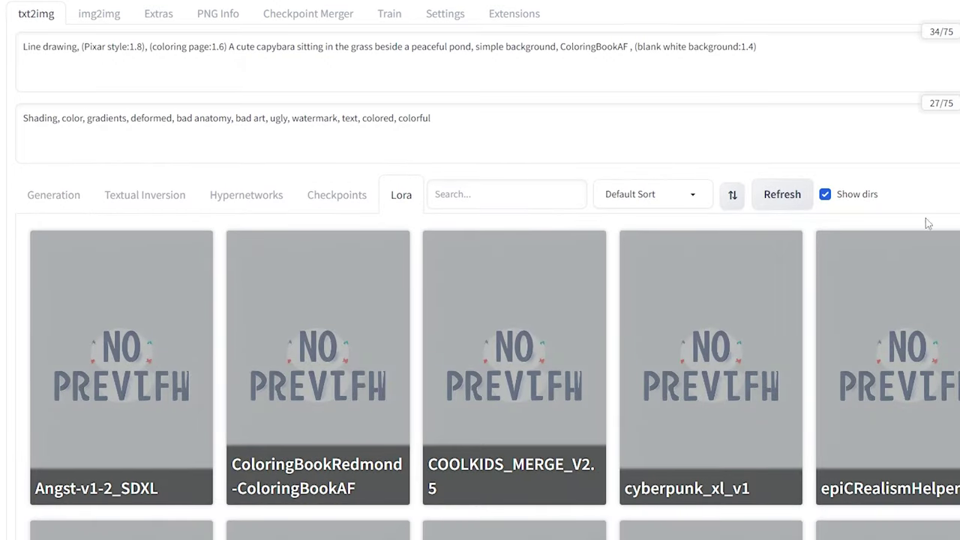
click(298, 398)
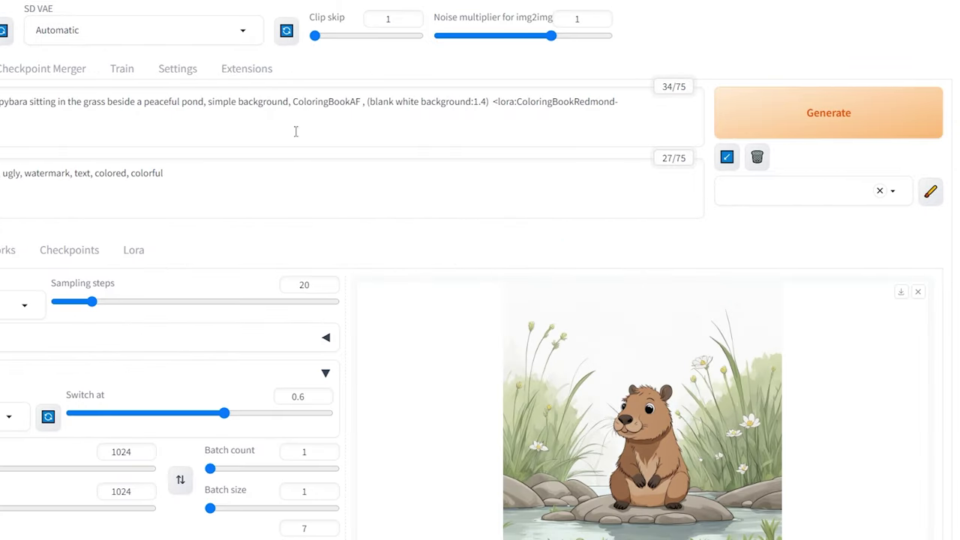
click(840, 126)
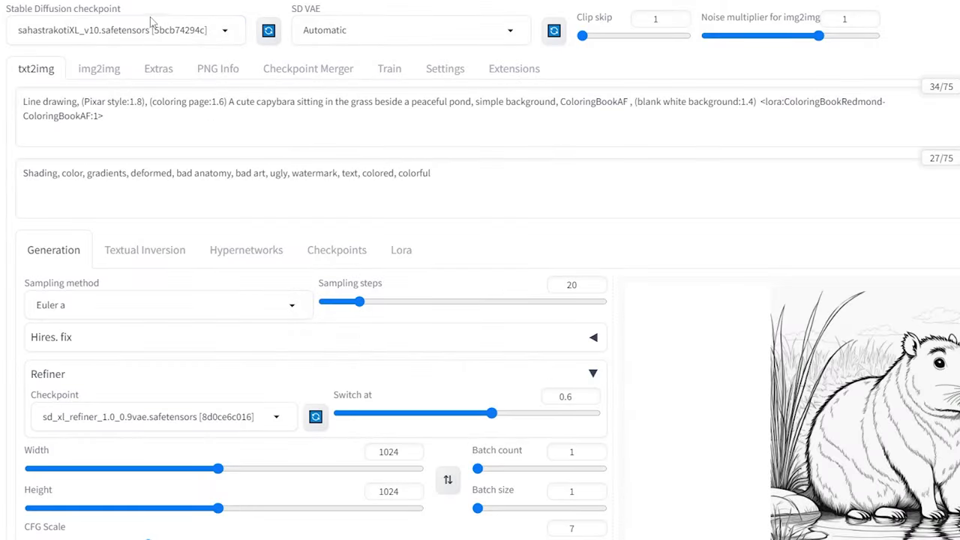
Step: Switch the checkpoint to dreamshaperXL10_alpha2Xl10 and generate a new capybara line drawing
click(153, 30)
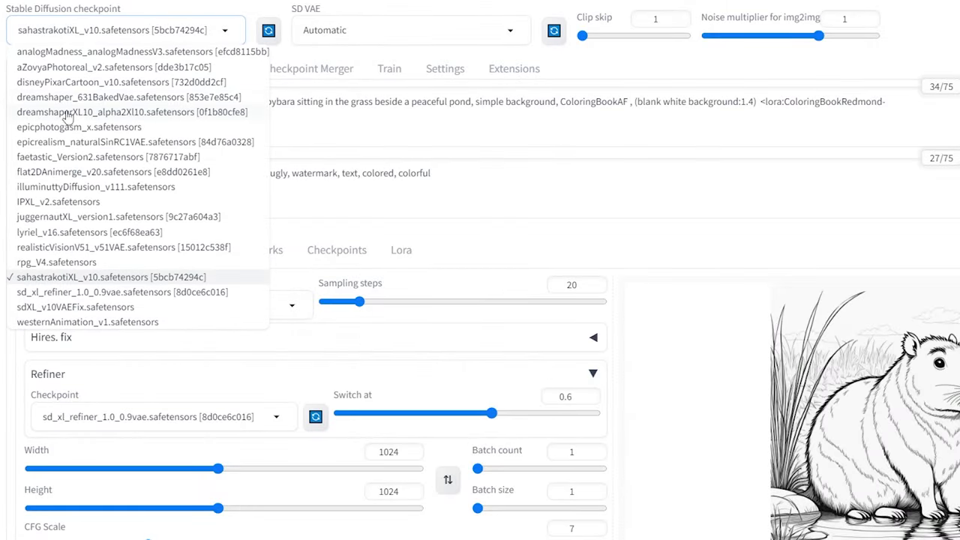
click(97, 112)
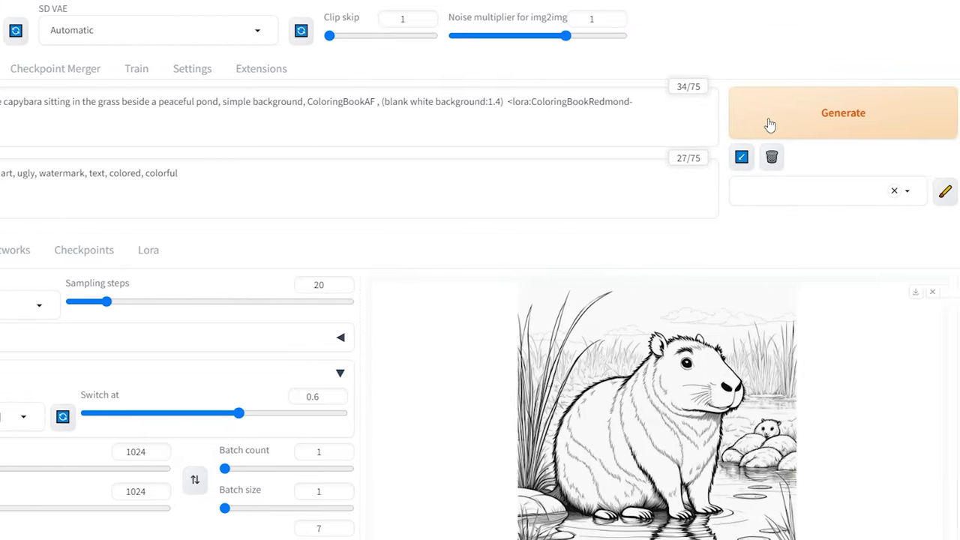
click(750, 116)
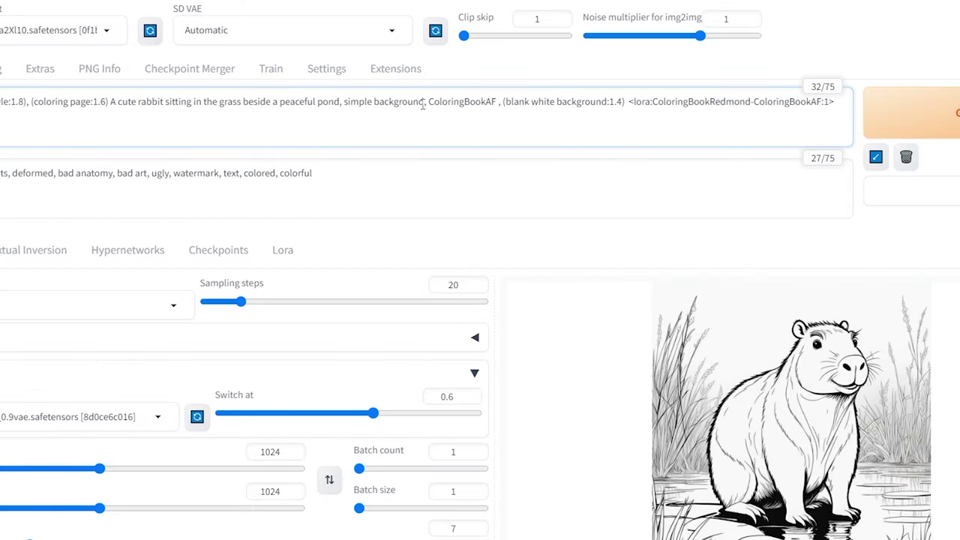
Step: Replace the pond setting with 'in a house backyard' and generate the rabbit line art
drag(339, 102, 189, 111)
text(in )
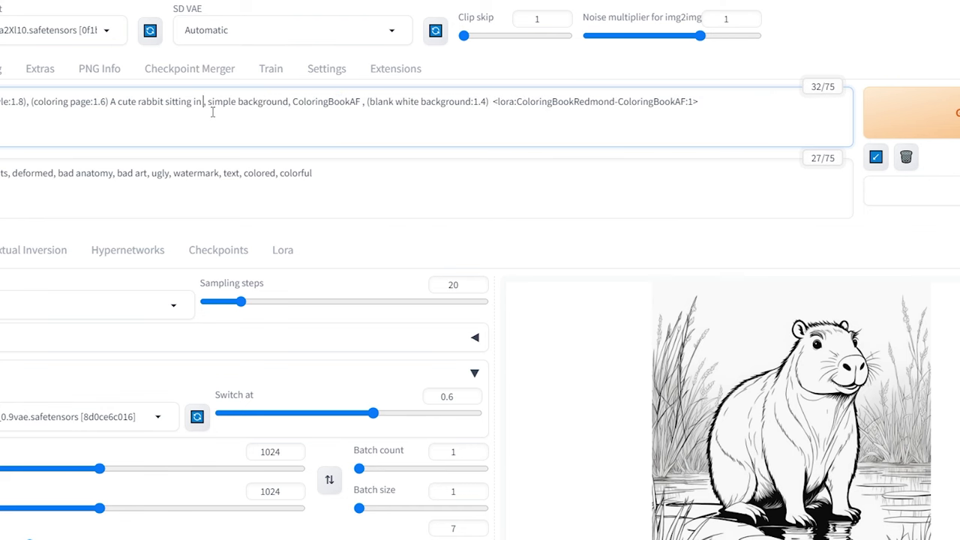
text(a house backyard)
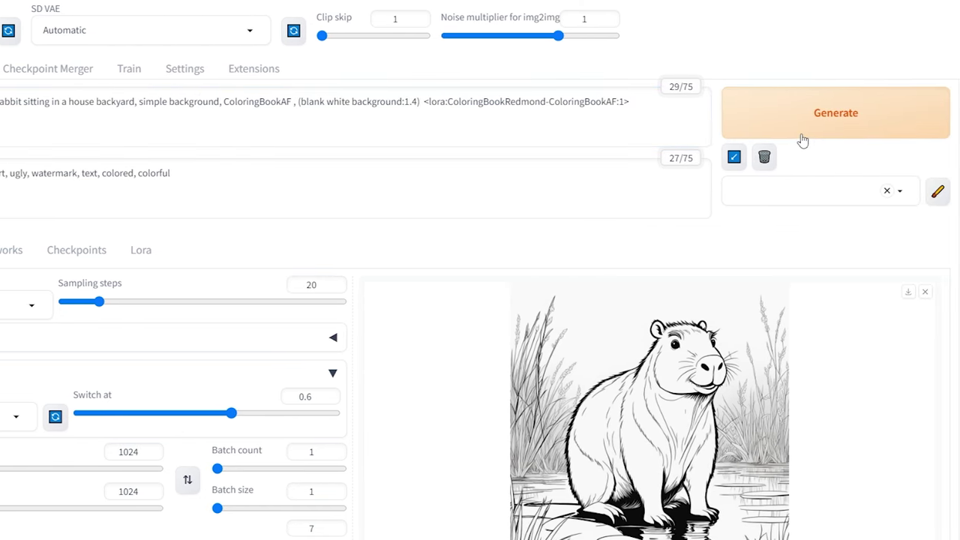
click(916, 135)
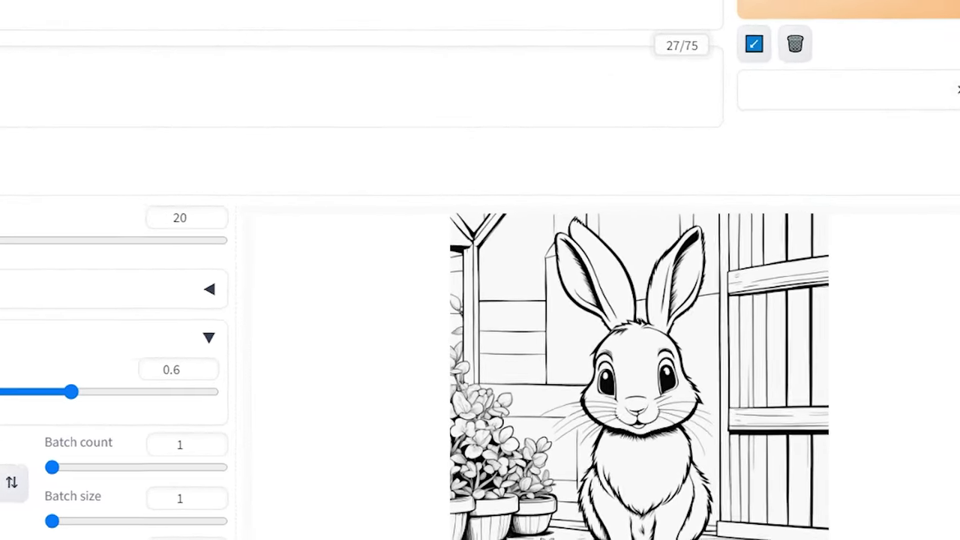
key(ctrl+Return)
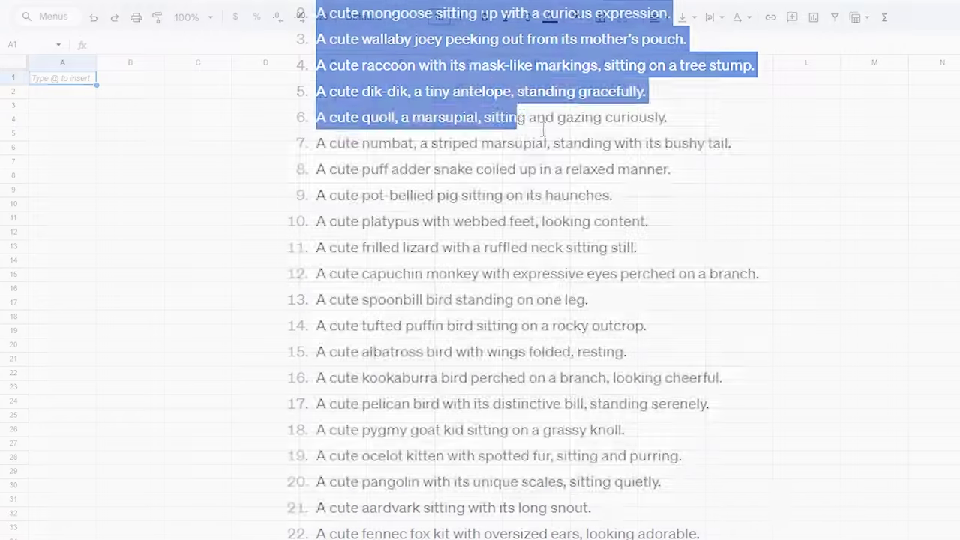
Step: Paste the 50 animal descriptions as values into column A and widen it
drag(578, 118, 784, 518)
right_click(575, 188)
click(619, 201)
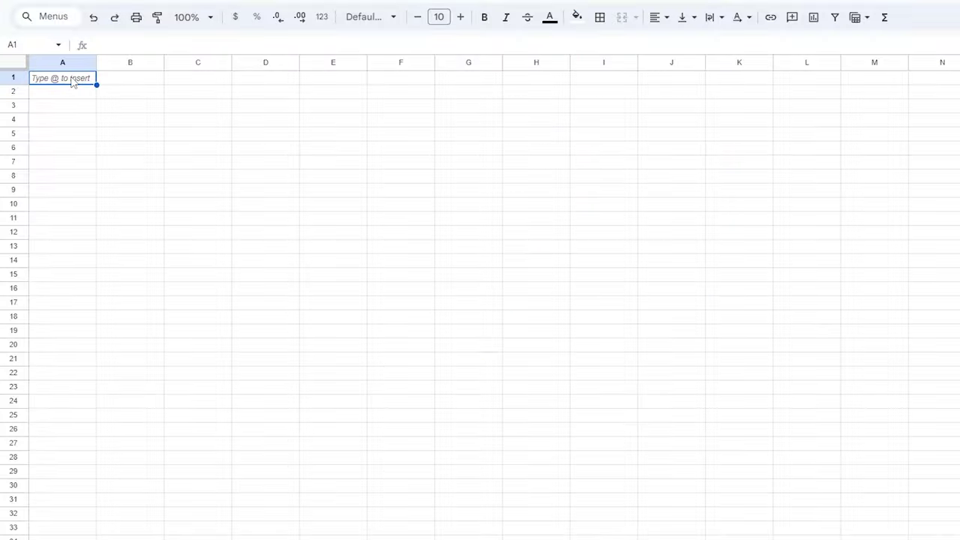
right_click(72, 79)
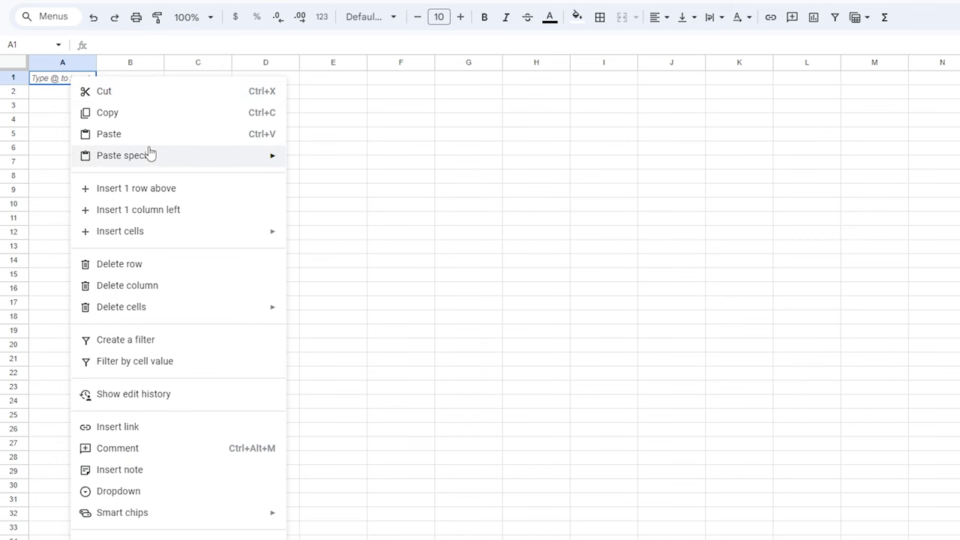
mouse_move(148, 155)
click(321, 159)
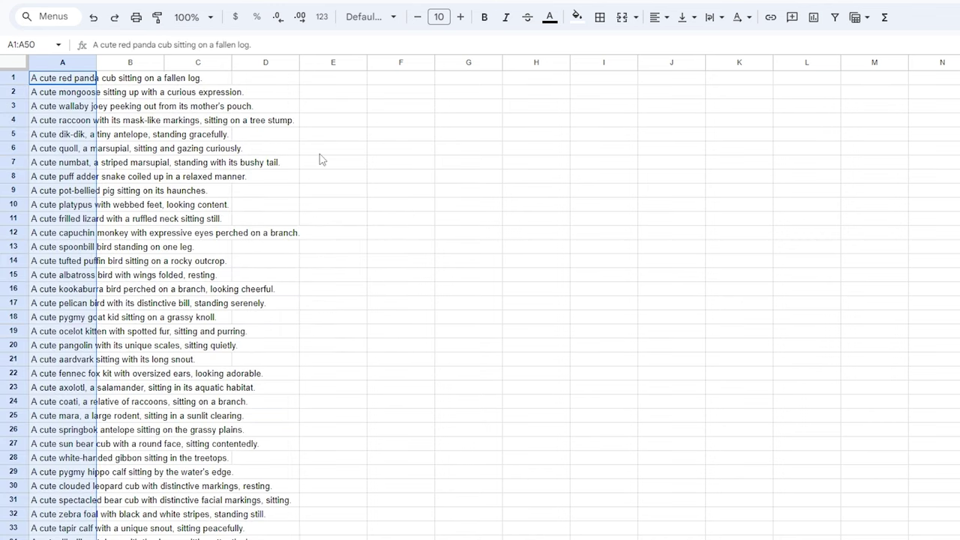
drag(96, 64, 311, 75)
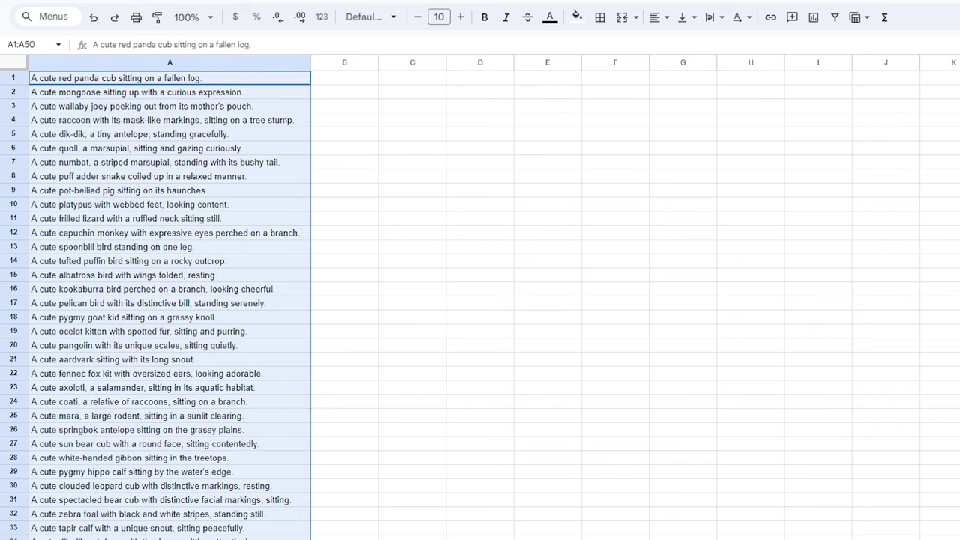
Step: Paste the prompt template as values into B1, fill it down column B, and fit the width
click(349, 80)
right_click(350, 80)
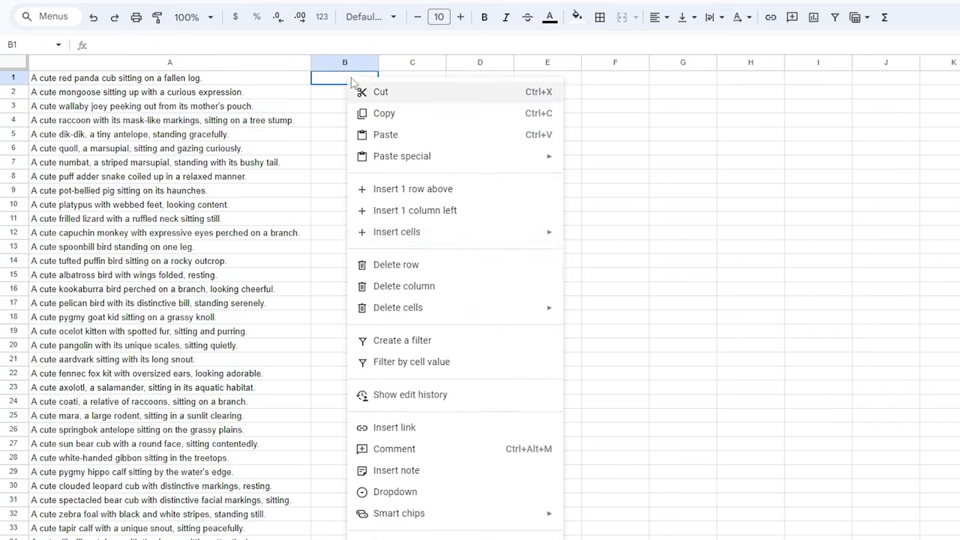
mouse_move(452, 159)
click(605, 163)
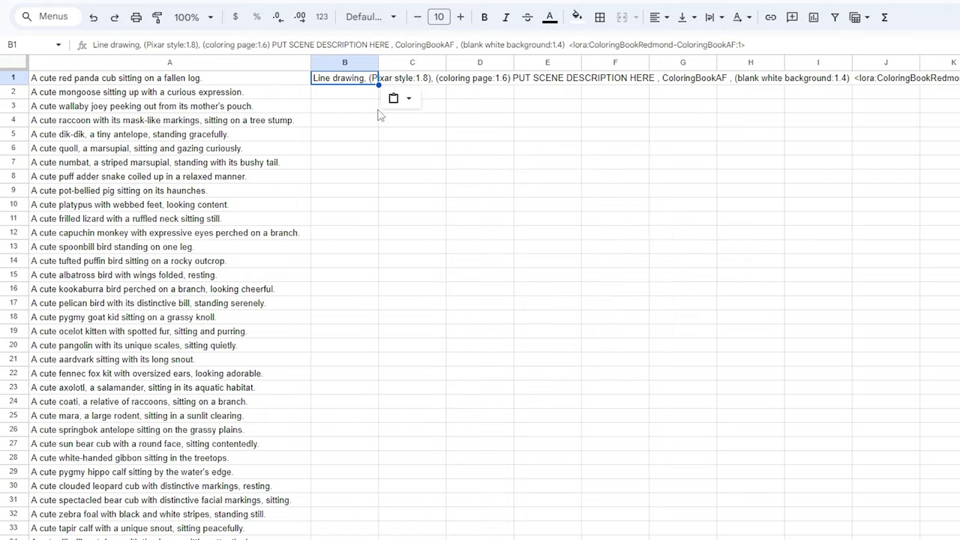
double_click(378, 85)
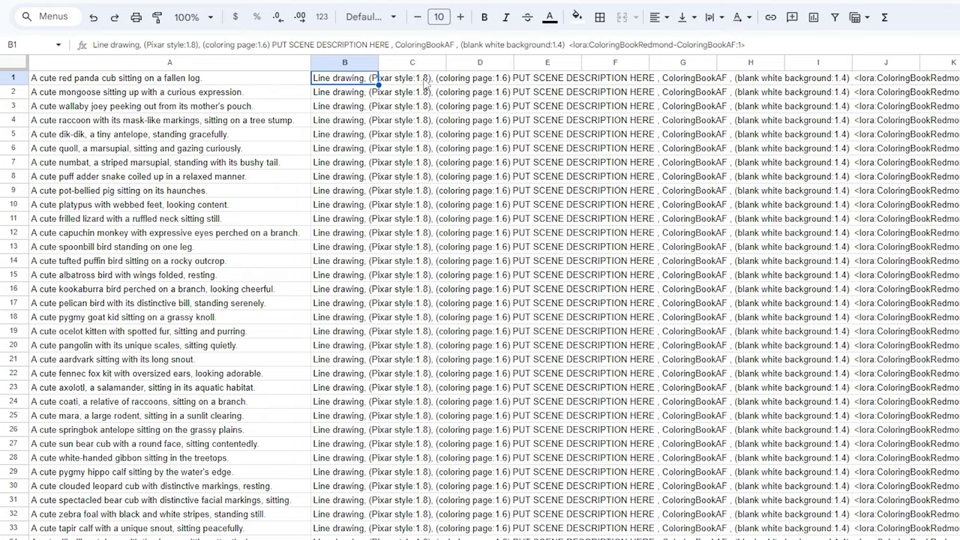
double_click(378, 62)
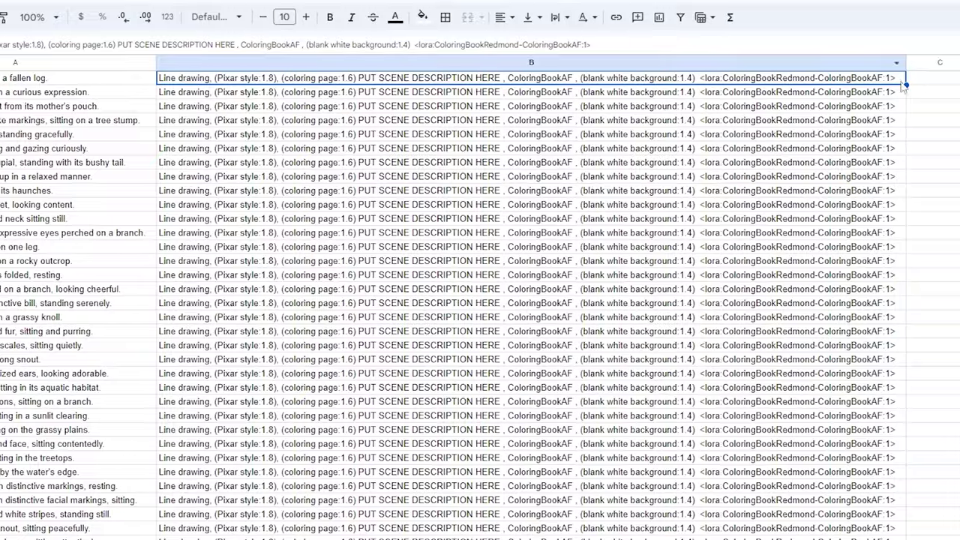
Step: Enter =SUBSTITUTE(B1,"PUT SCENE DESCRIPTION HERE",A1) in C1 and autofill it down column C
click(874, 83)
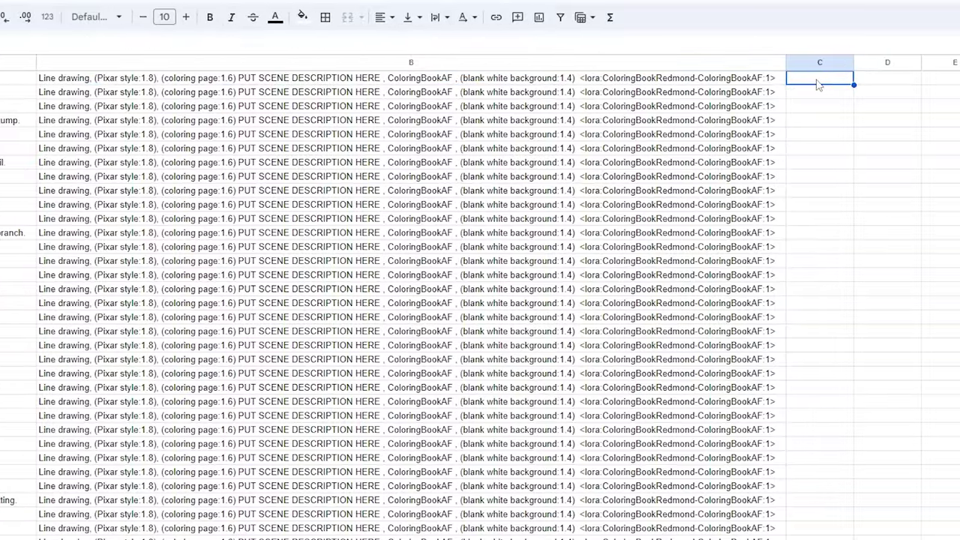
text(=)
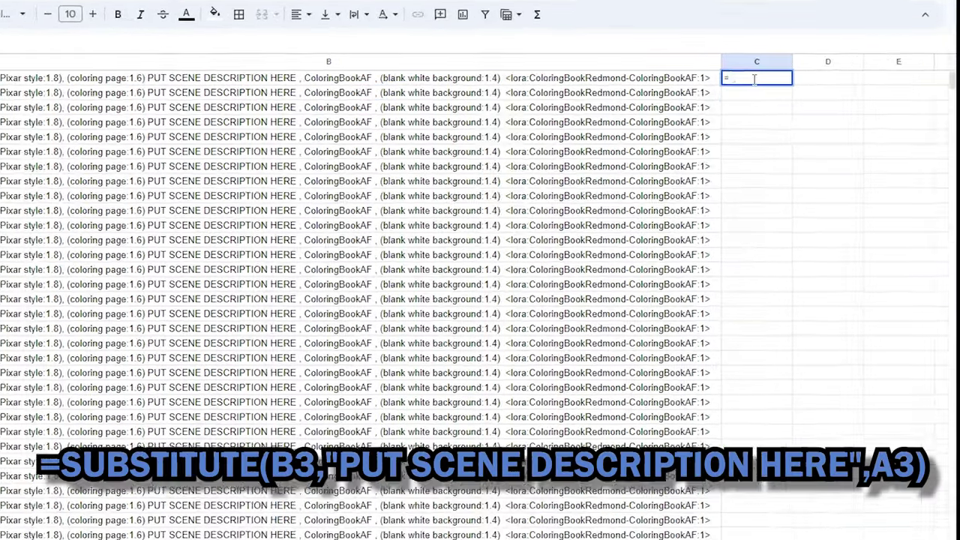
text(SUBSTITUTE()
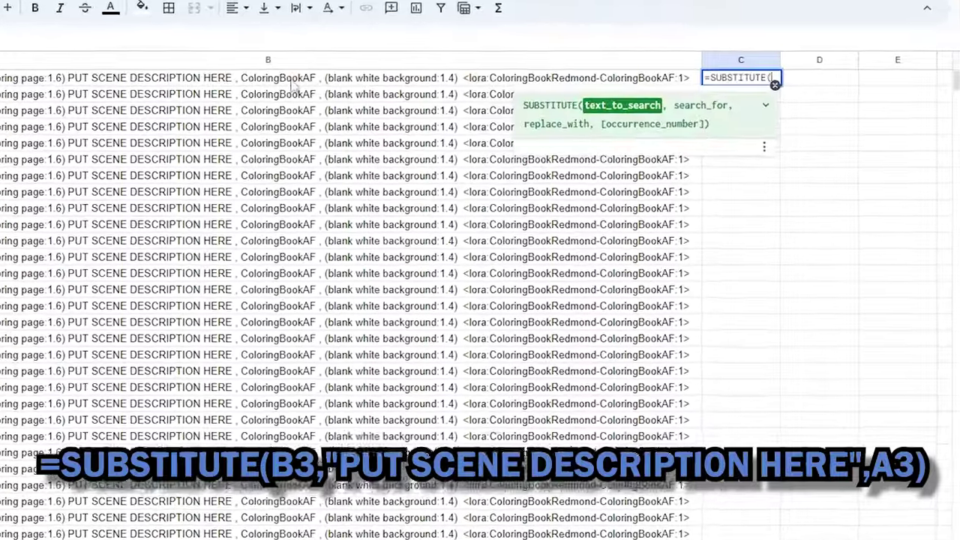
click(349, 82)
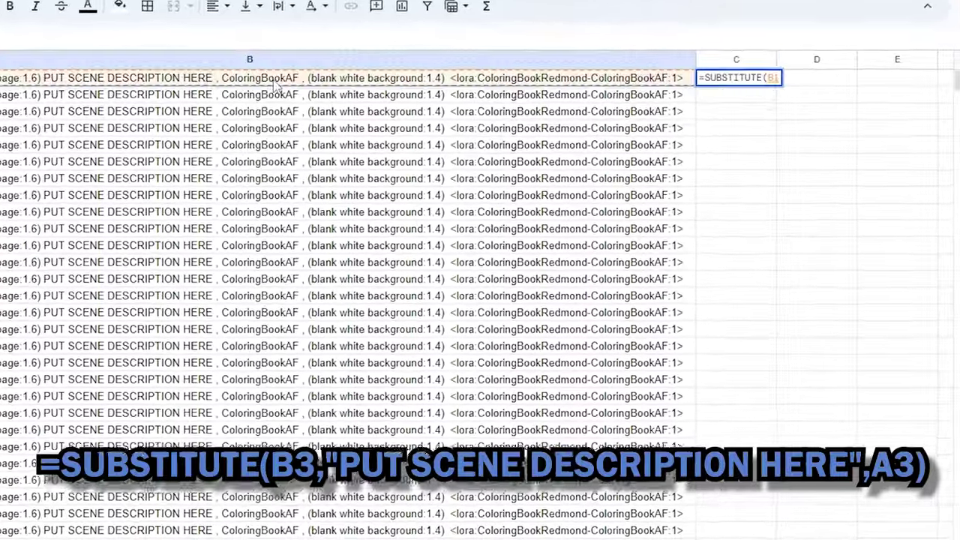
text(,")
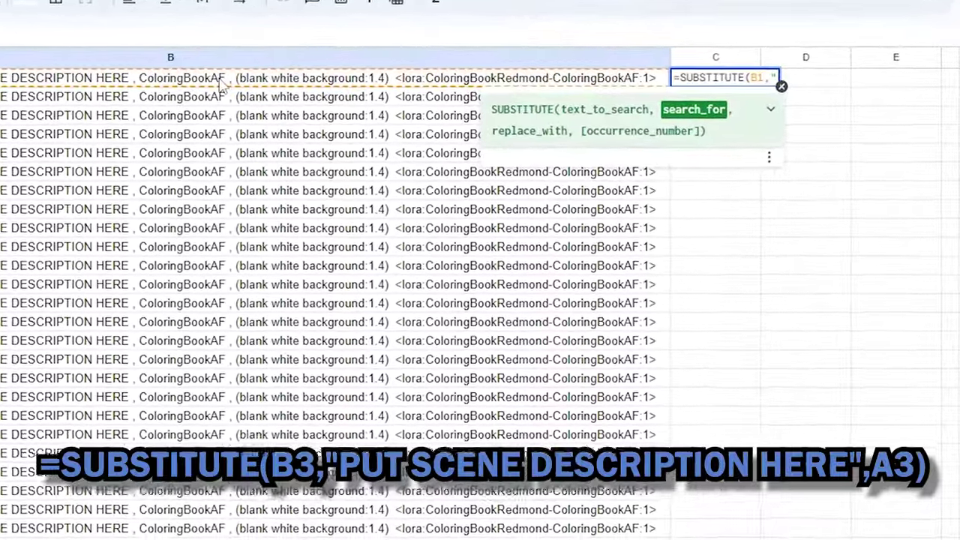
text(PUT SCENE)
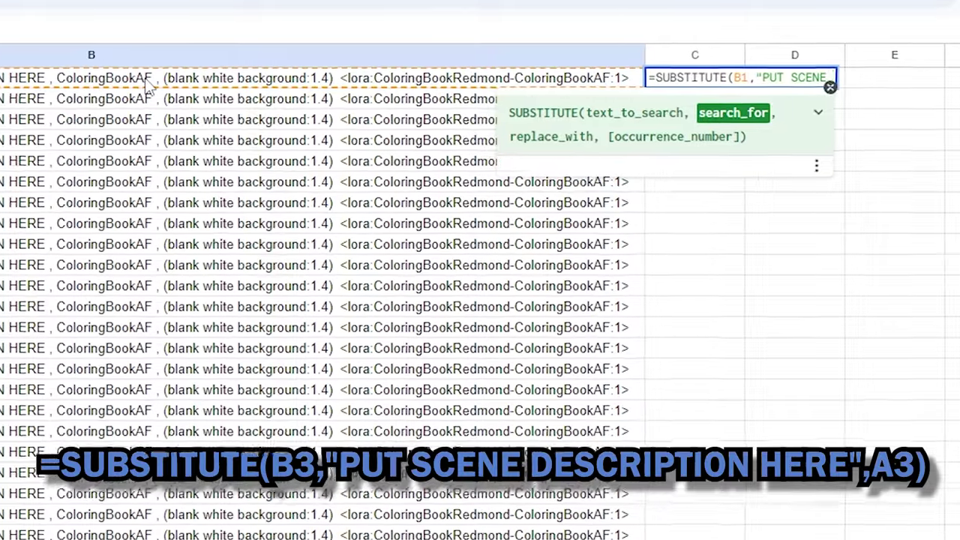
text( DESCRIPTION HERE",)
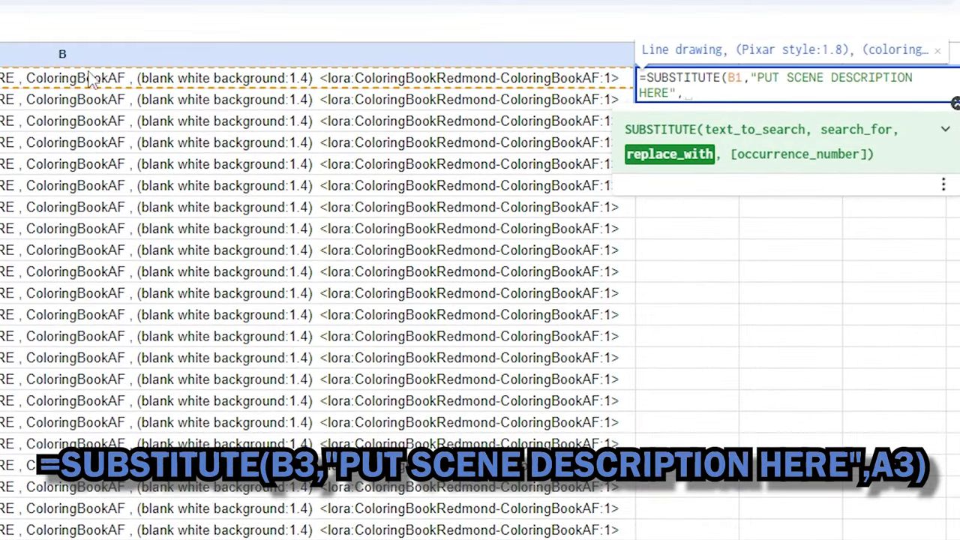
text(A1))
key(Return)
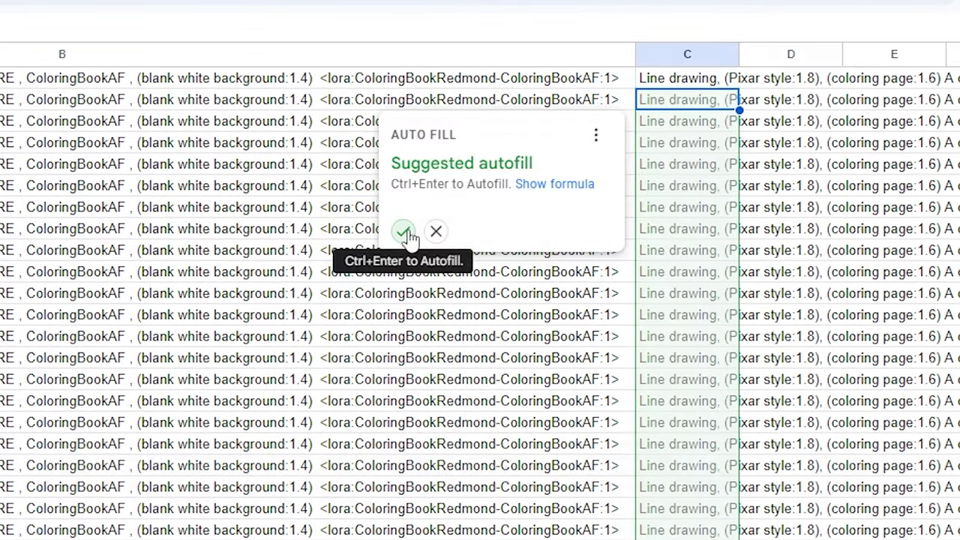
click(404, 230)
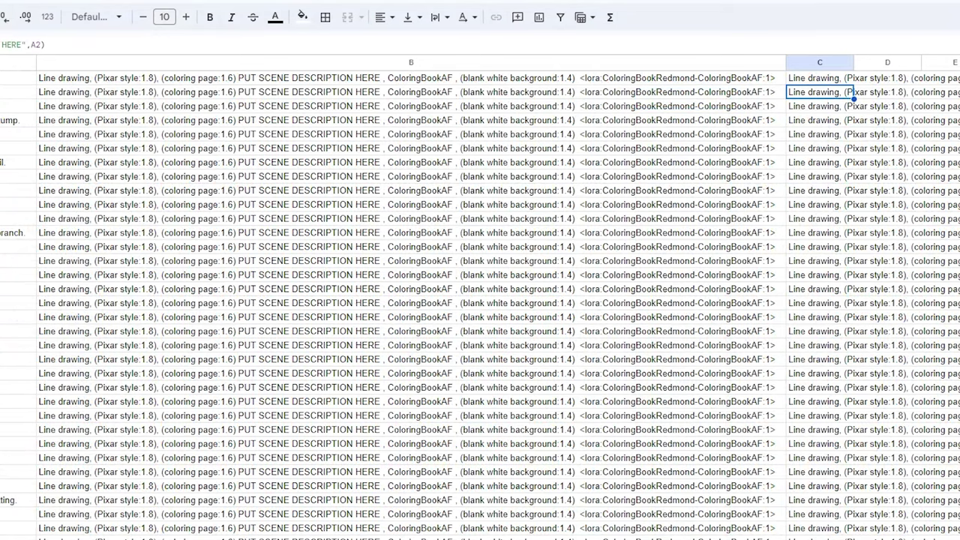
Step: Select the 50 combined prompts in C1:C50 and copy them
drag(819, 78, 820, 504)
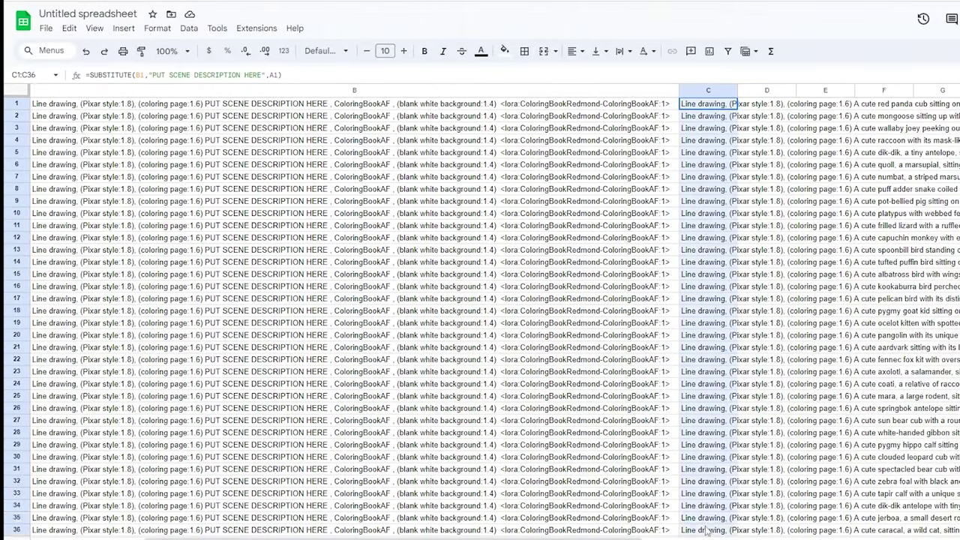
drag(710, 373, 709, 425)
right_click(721, 258)
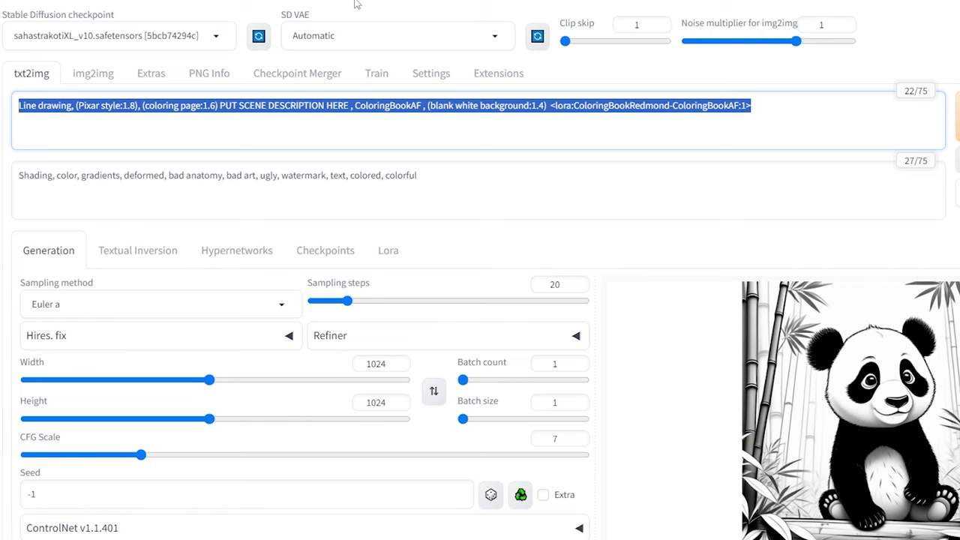
Step: Clear the main prompt and set Script to 'Prompts from file or textbox'
key(BackSpace)
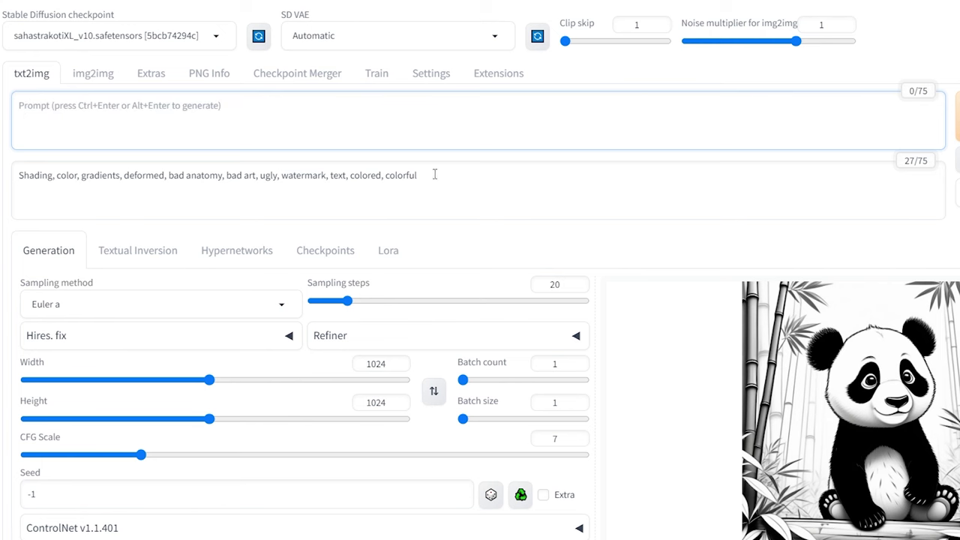
scroll(480, 300, down, 3)
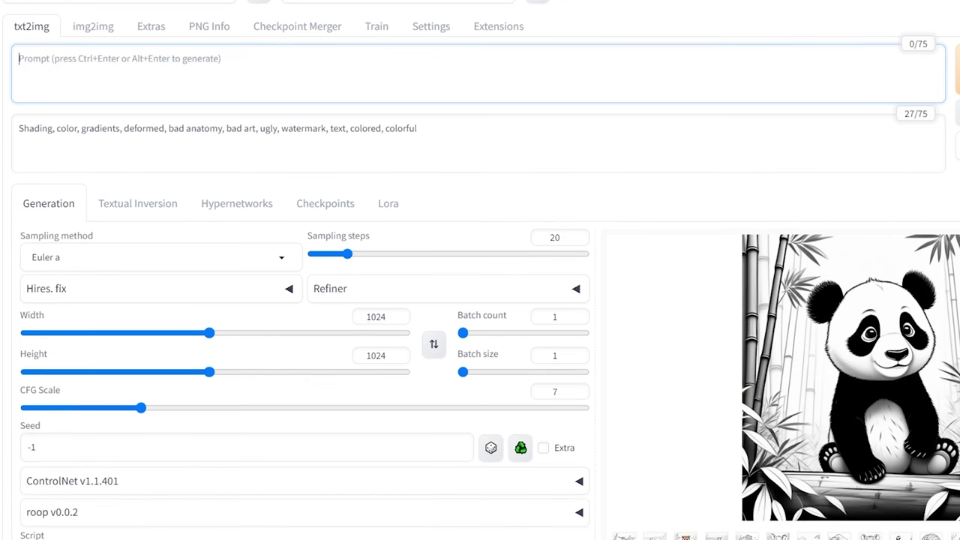
click(365, 450)
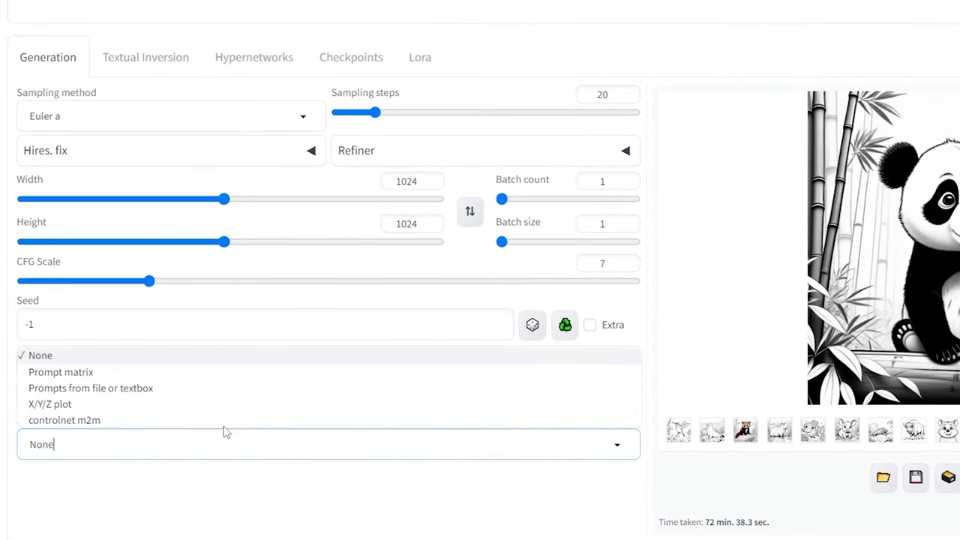
click(120, 385)
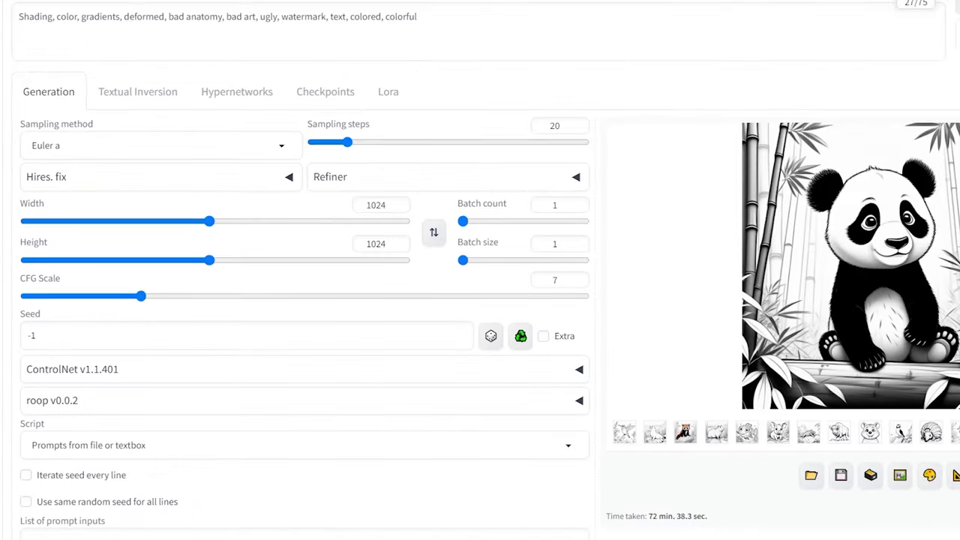
Step: Paste the copied coloring-page prompts into the List of prompt inputs box
scroll(480, 300, down, 4)
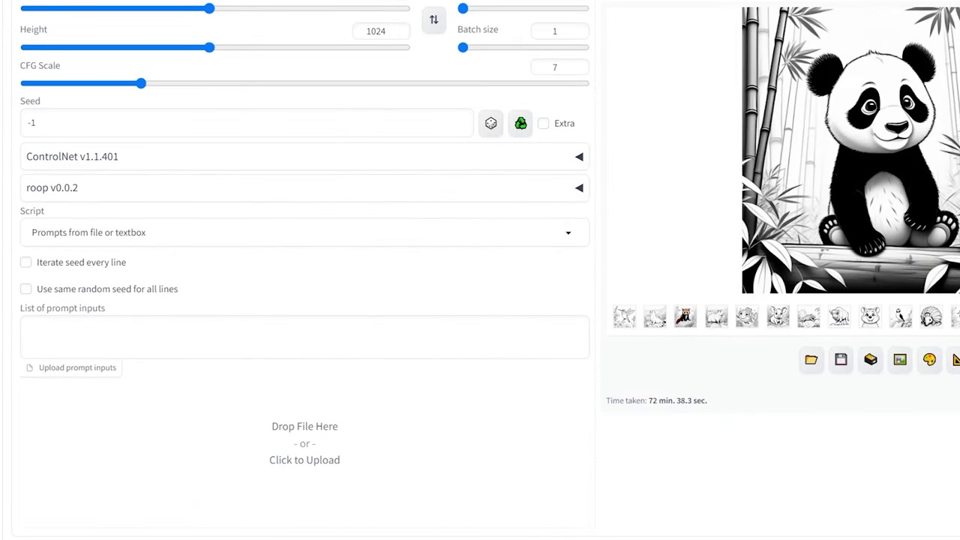
right_click(259, 331)
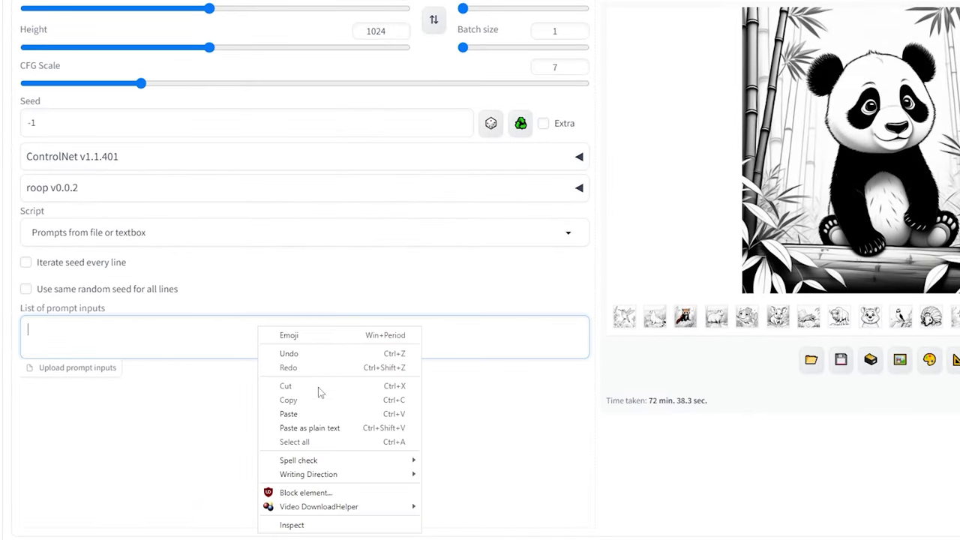
click(292, 413)
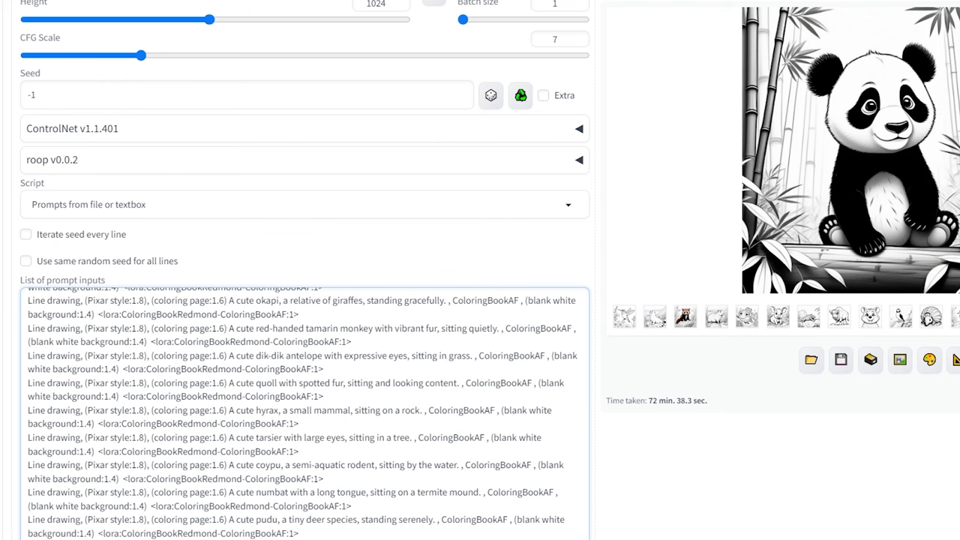
scroll(479, 300, up, 8)
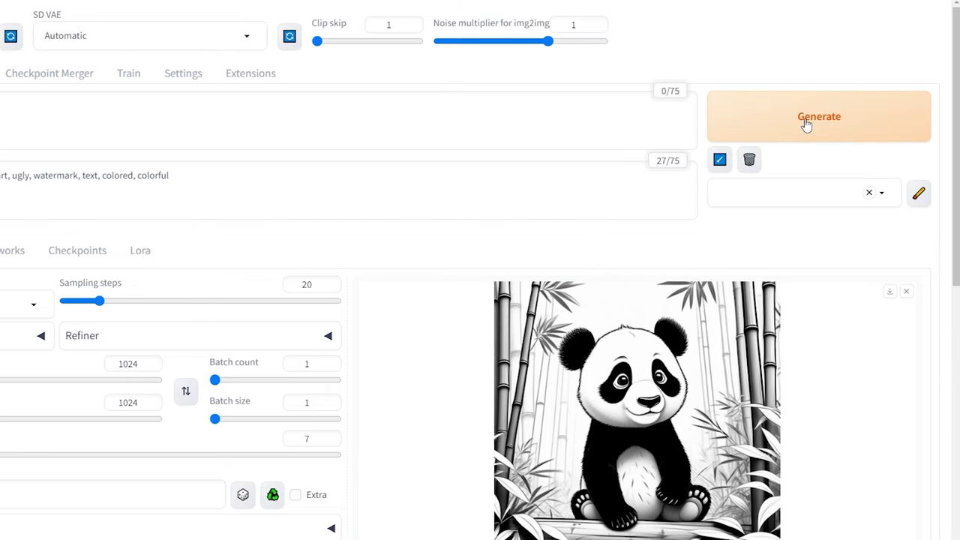
Step: Start batch generation of all prompt lines and bring up the cmd.exe console to watch progress
click(806, 125)
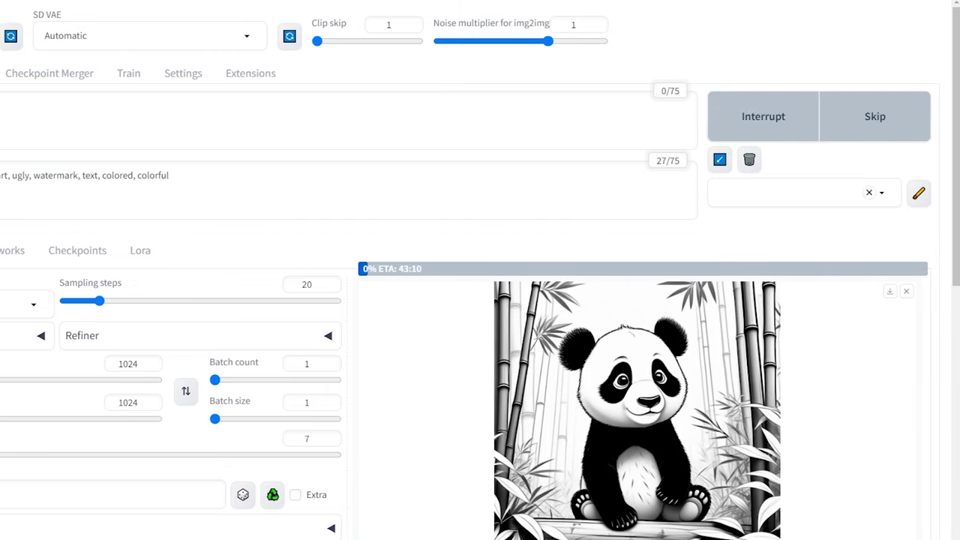
click(82, 528)
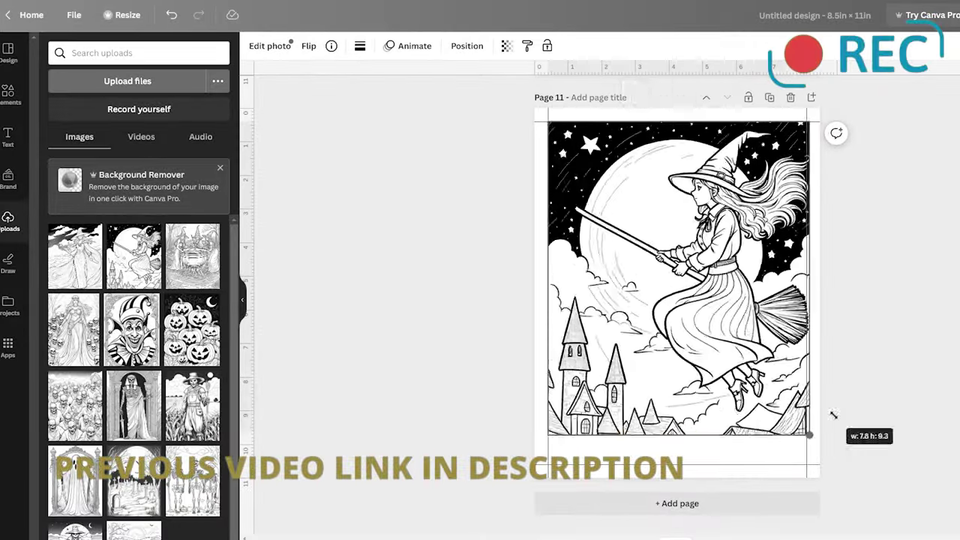
Step: Resize the witch, cauldron witches and zombies images to fill their pages
drag(831, 413, 808, 465)
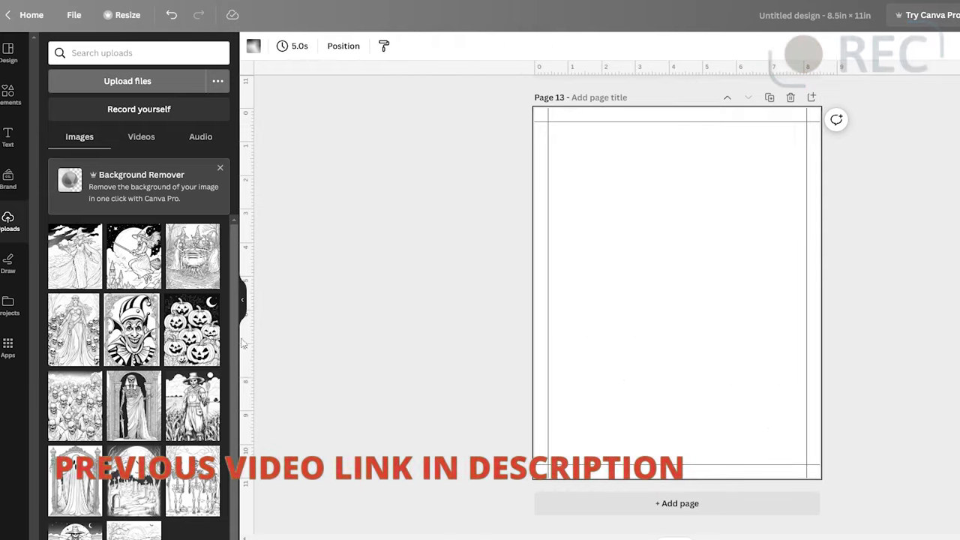
drag(825, 453, 851, 438)
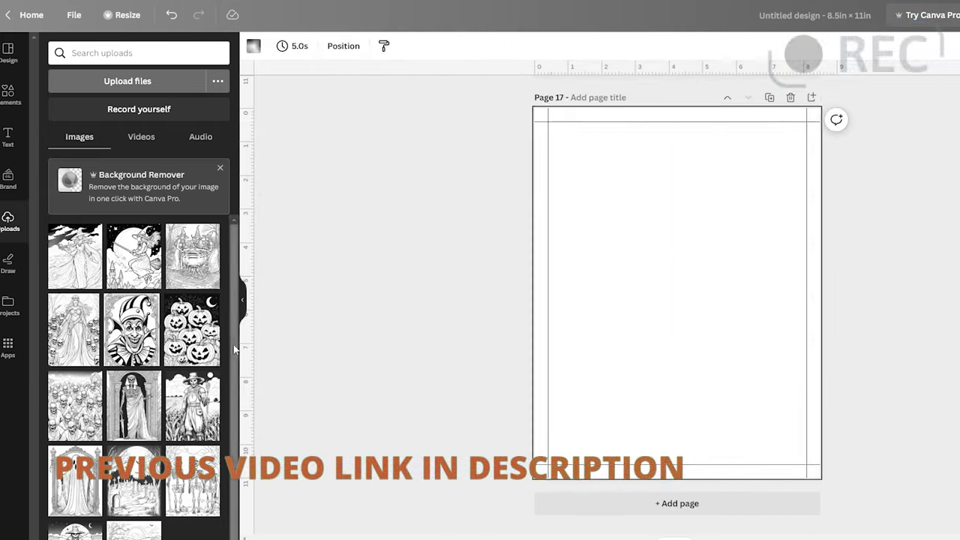
drag(802, 435, 829, 444)
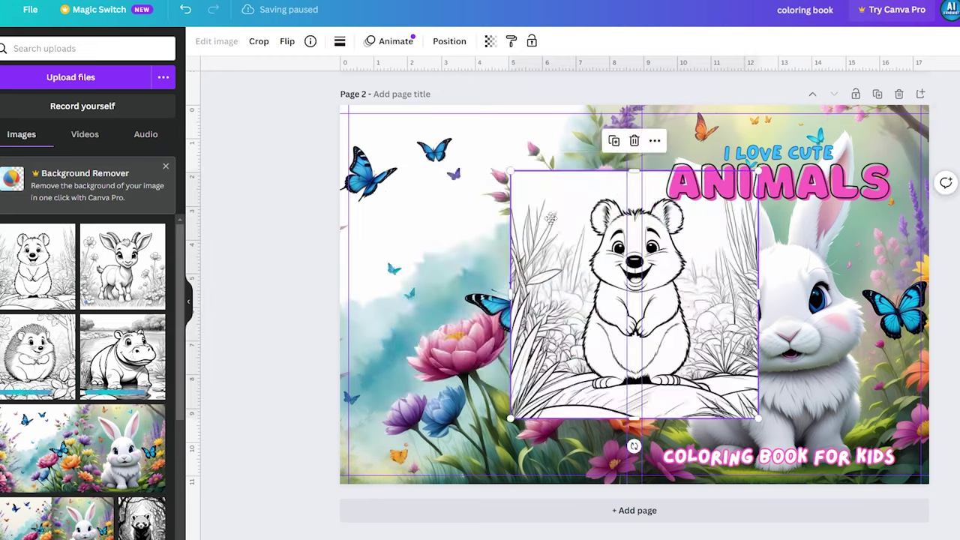
Step: Place the quokka picture on the cover, cropped small in the top-left area
drag(658, 298, 518, 244)
drag(365, 242, 388, 247)
drag(563, 364, 503, 287)
drag(467, 218, 429, 364)
Step: Duplicate the quokka into a 2×2 grid and replace the top-right copy with the goat
key(ctrl+d)
key(ctrl+d)
click(429, 218)
key(ctrl+d)
drag(450, 233, 546, 366)
click(477, 366)
click(429, 218)
drag(122, 267, 548, 213)
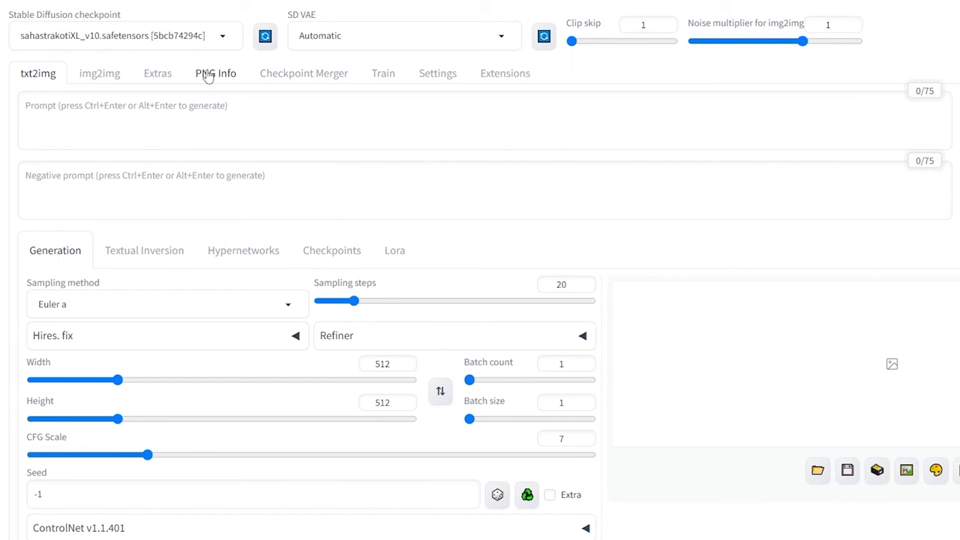
click(208, 75)
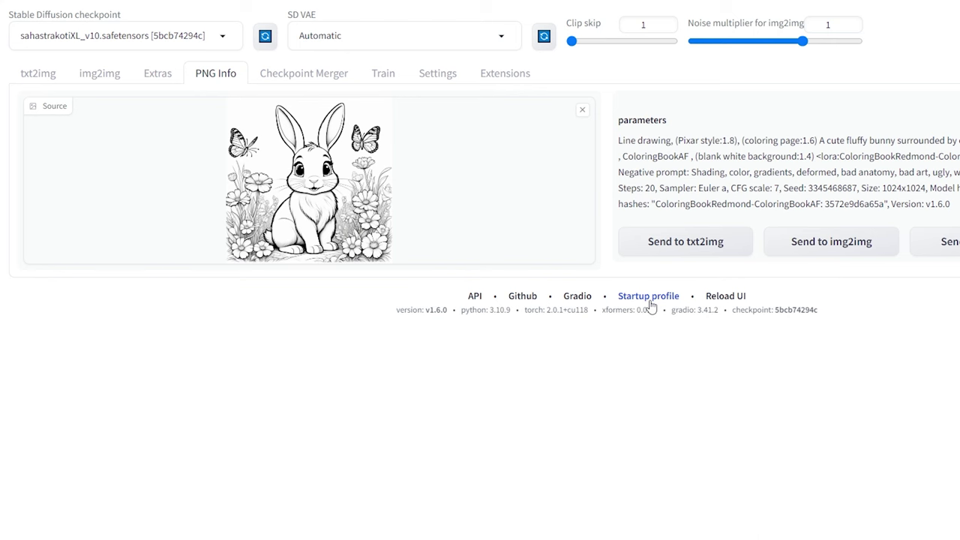
click(678, 243)
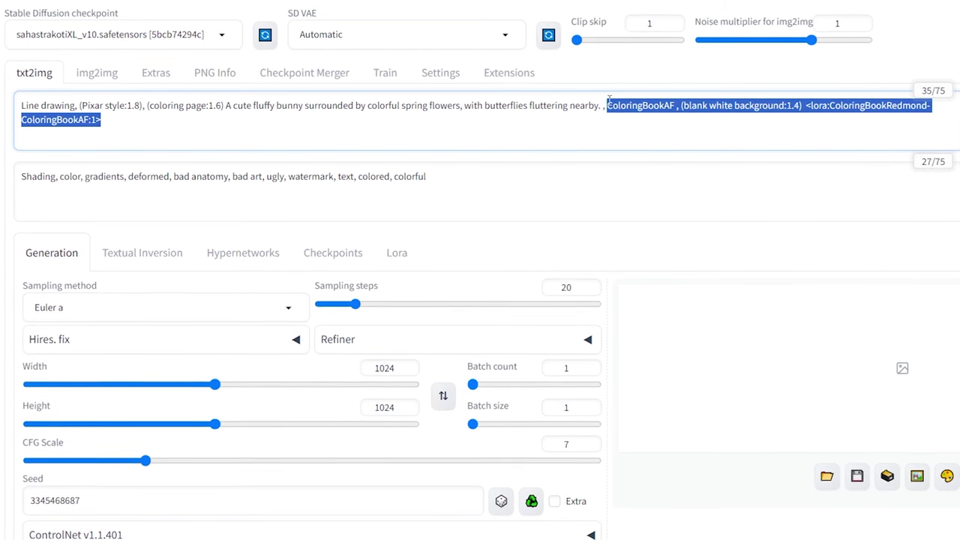
key(BackSpace)
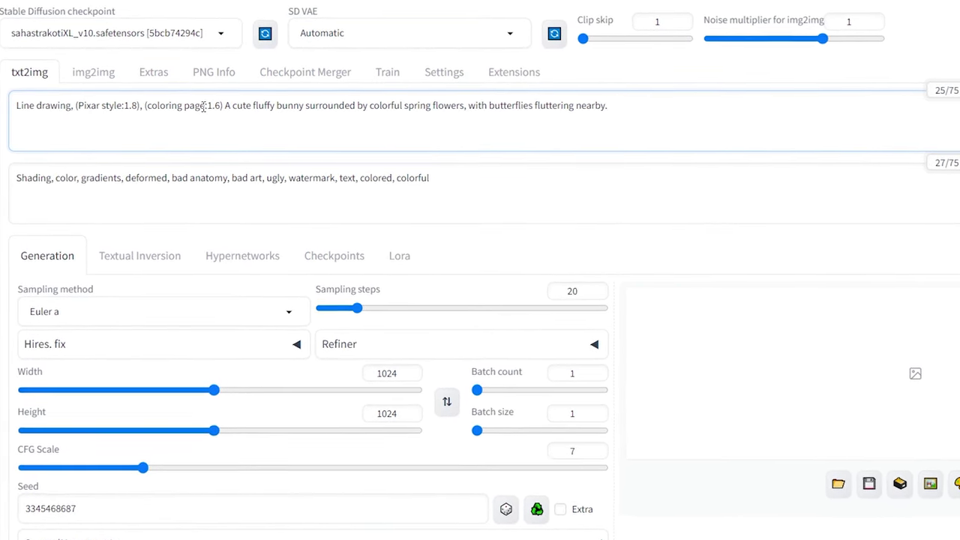
Step: Replace (coloring page:1.6) with (water colors:1.6), drop color negatives, and generate the bunny
drag(144, 105, 225, 105)
key(BackSpace)
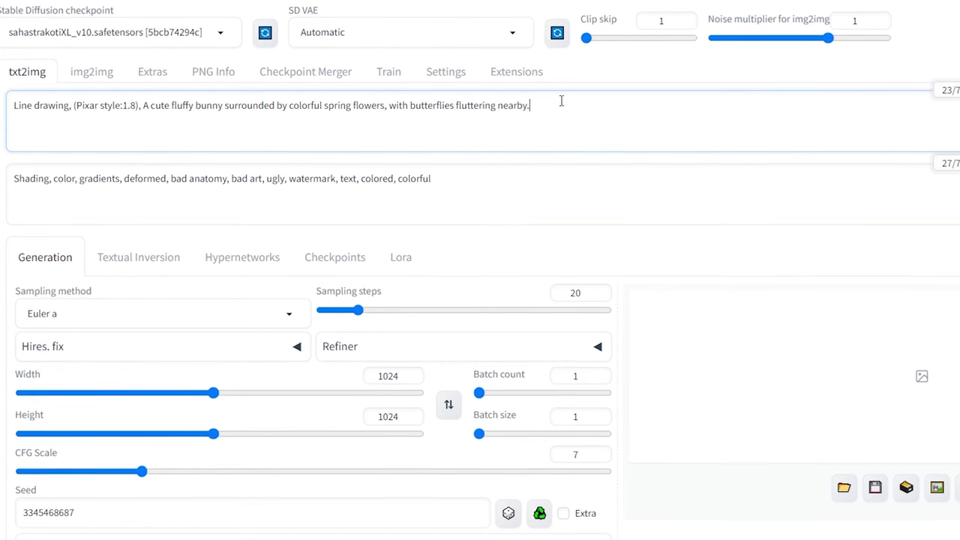
drag(433, 178, 341, 186)
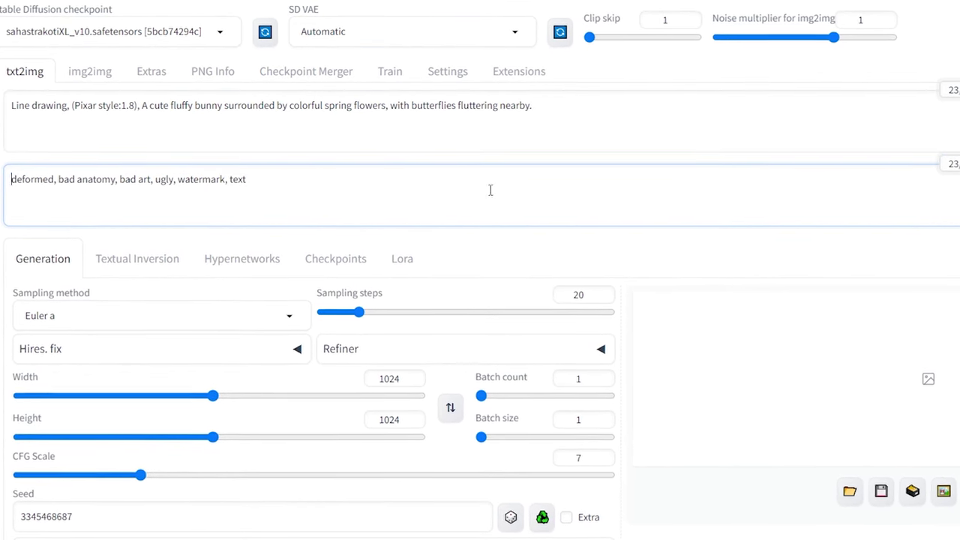
click(641, 104)
text(, (water colors:1.6))
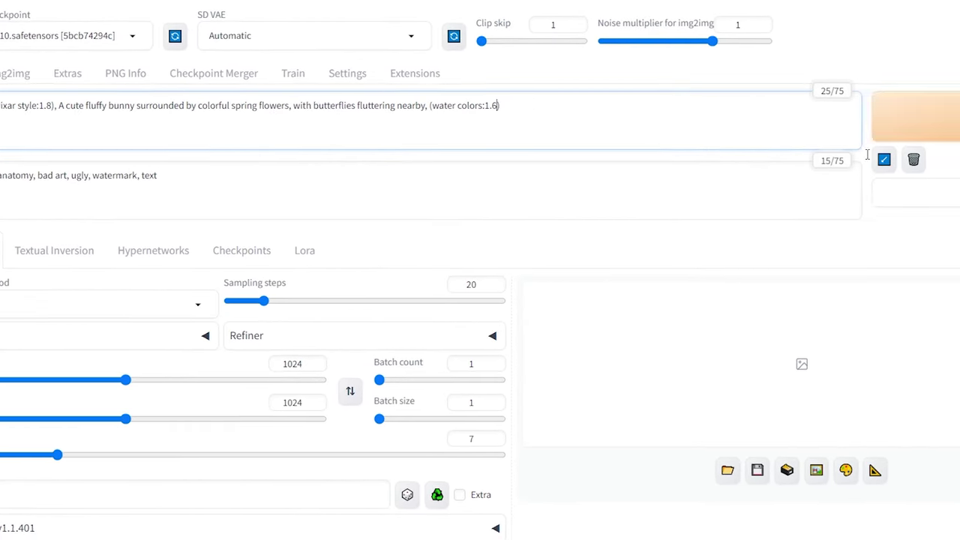
click(899, 116)
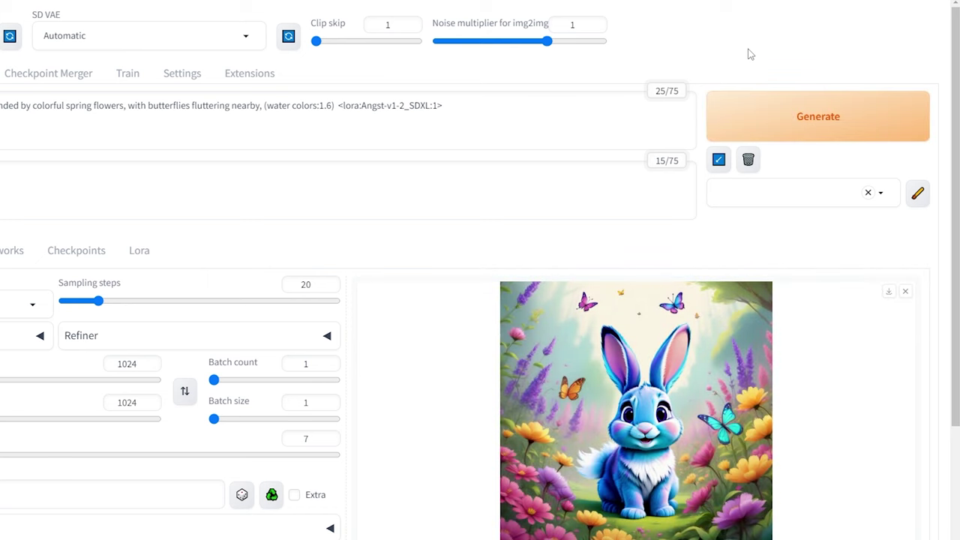
click(787, 129)
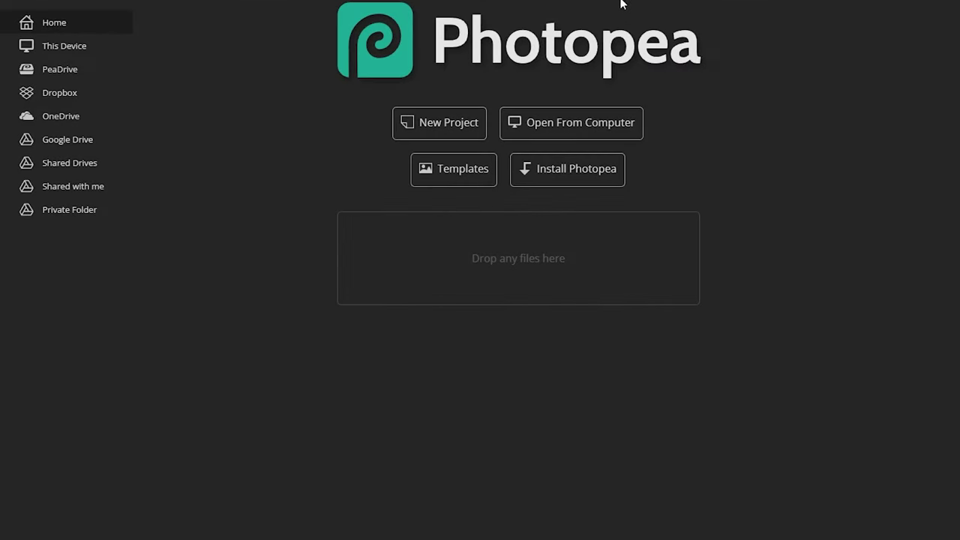
Step: Create a new 2048×1024 Photopea project
click(456, 129)
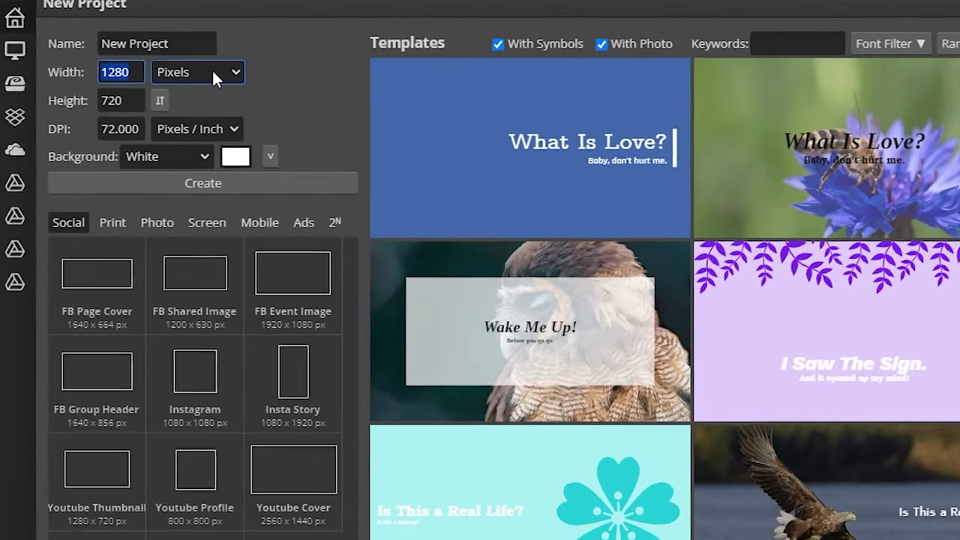
text(2048)
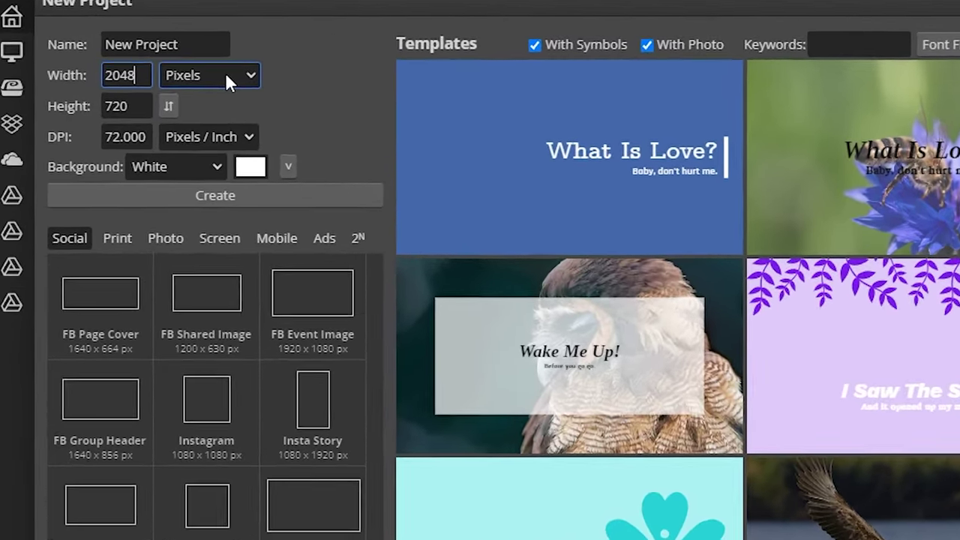
key(Tab)
text(1024)
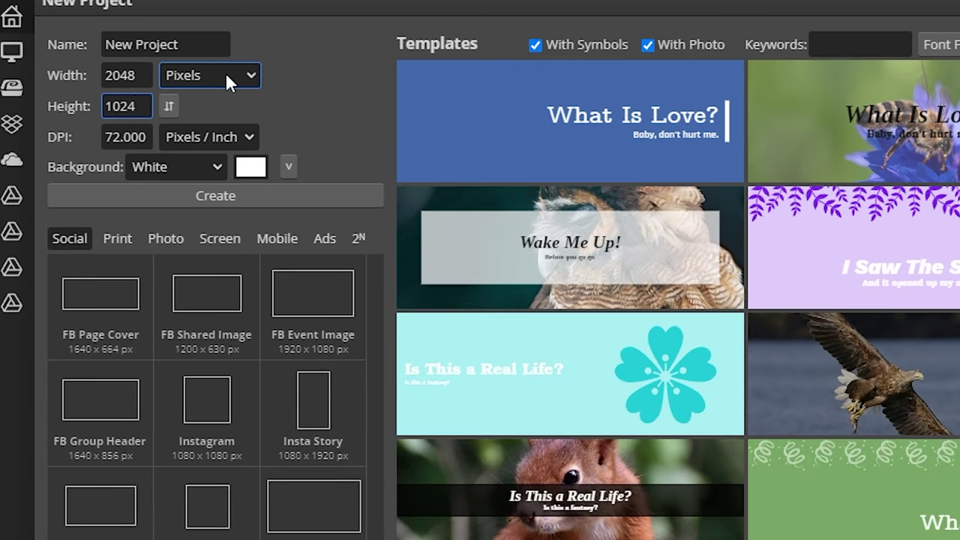
click(203, 196)
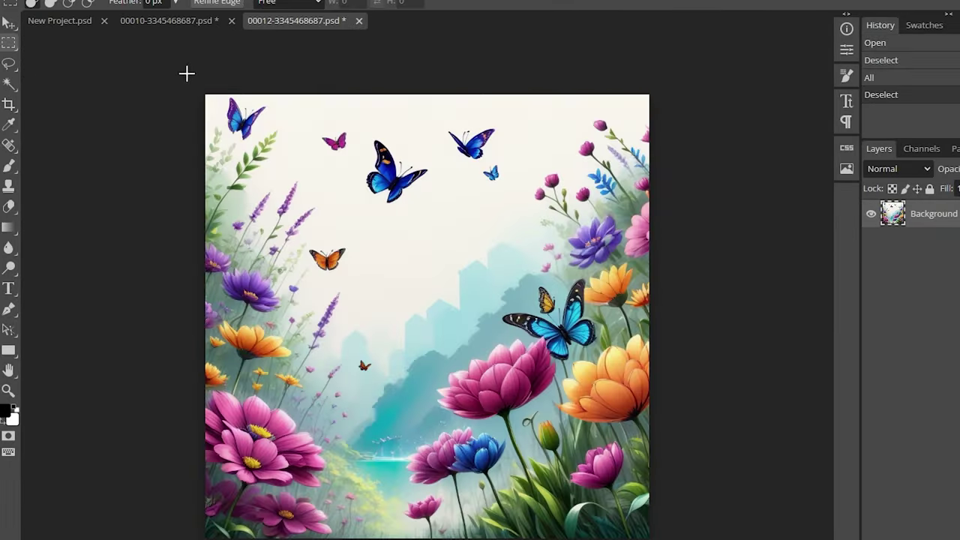
Step: Paste the flower image onto the left half and the bunny onto the right half
click(60, 21)
key(ctrl+v)
click(9, 22)
drag(415, 352, 259, 359)
key(ctrl+v)
drag(450, 277, 655, 269)
click(14, 0)
mouse_move(86, 268)
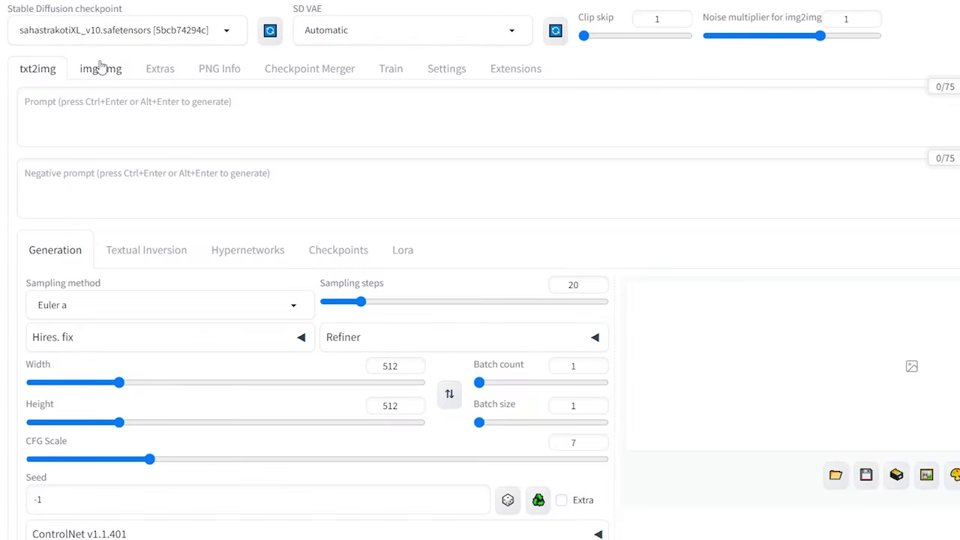
Step: In img2img, paste the line-drawing flower prompt and the negative prompt
click(101, 68)
right_click(240, 112)
click(266, 198)
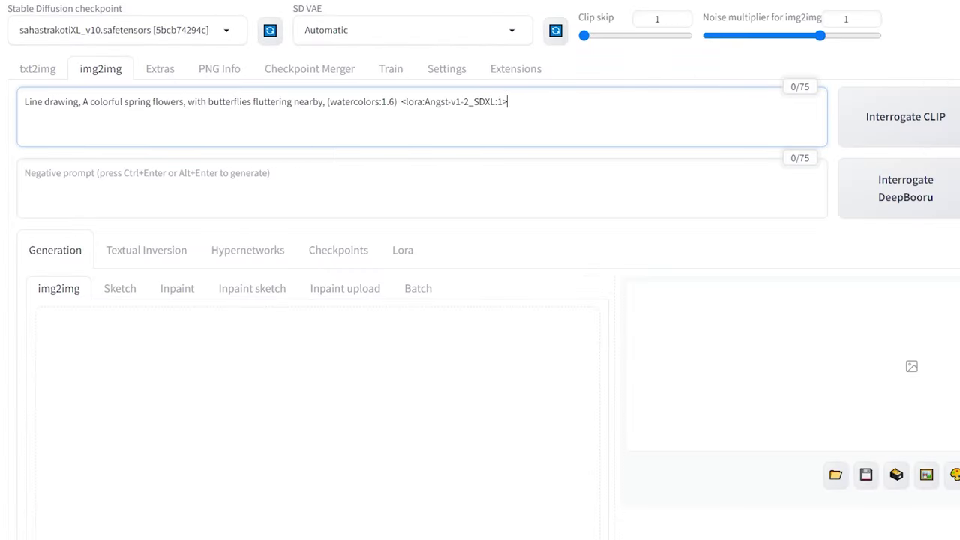
right_click(254, 192)
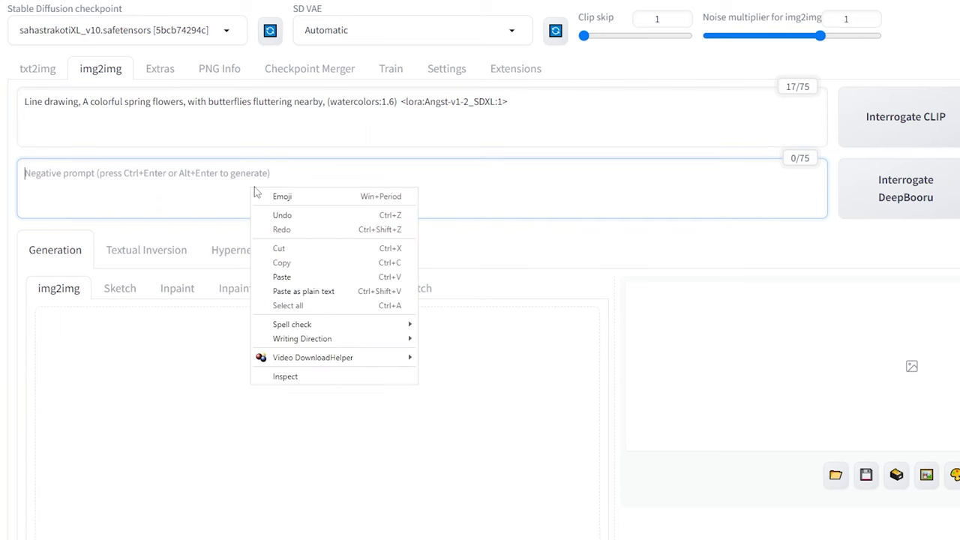
click(282, 277)
Step: Enlarge the inpaint brush and mask the left flower half of the image
scroll(188, 238, down, 1)
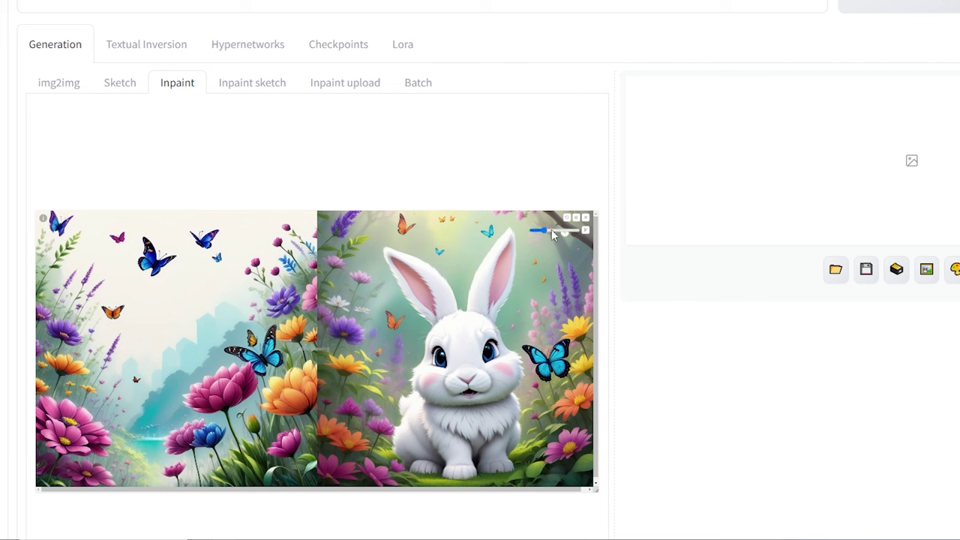
drag(543, 231, 562, 232)
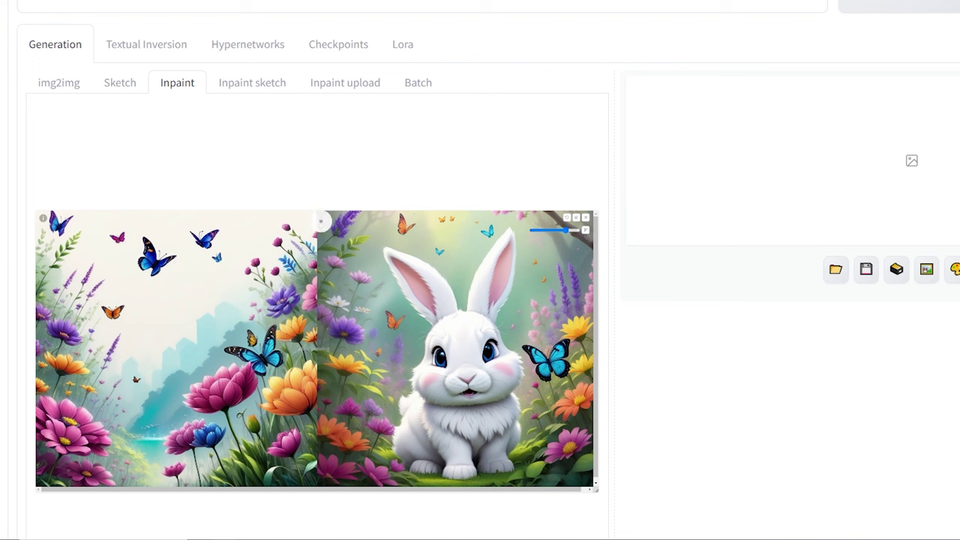
mouse_move(37, 341)
mouse_down()
mouse_move(311, 450)
mouse_move(90, 468)
mouse_move(60, 315)
mouse_move(144, 335)
mouse_up()
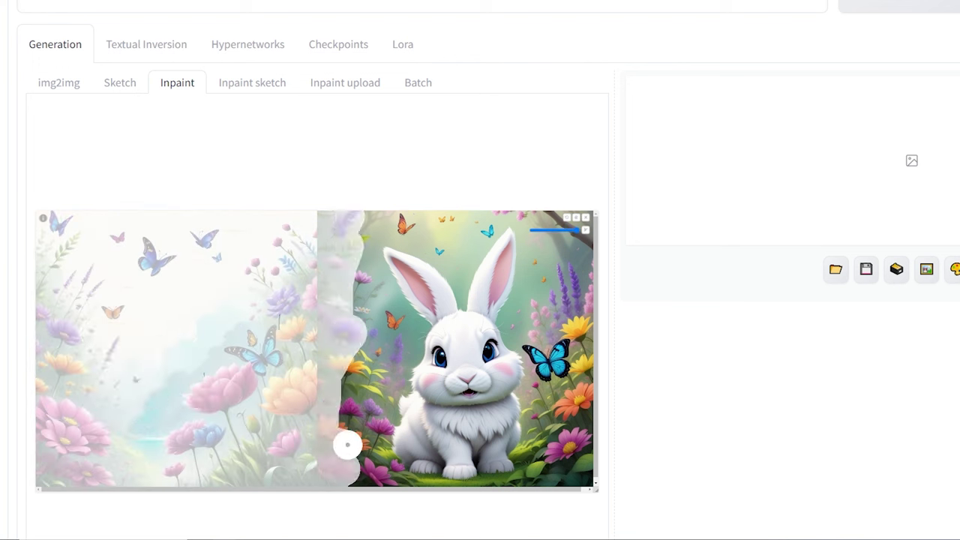
Step: Set the inpaint to 2048×1024, padding 60, denoising 0.6, seed -1, and generate
scroll(315, 299, down, 6)
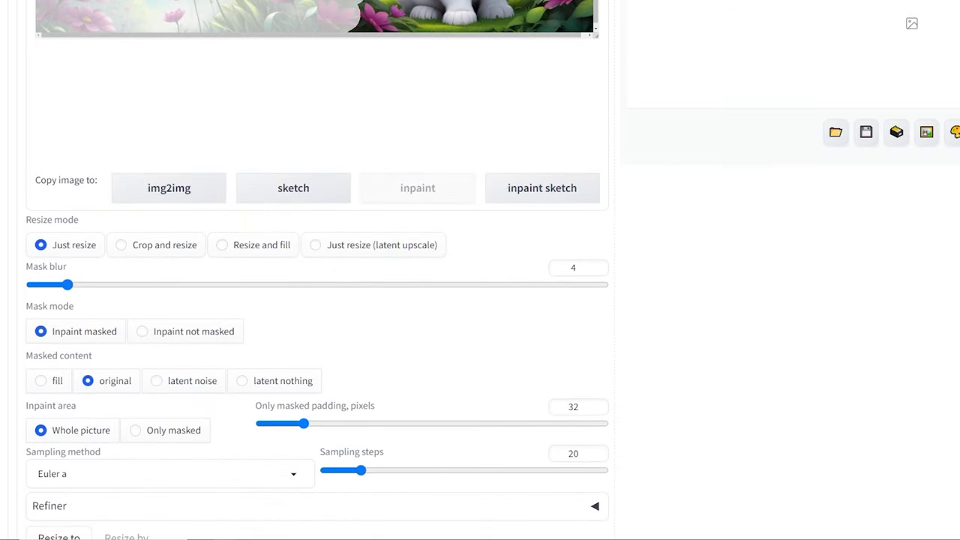
scroll(343, 429, down, 4)
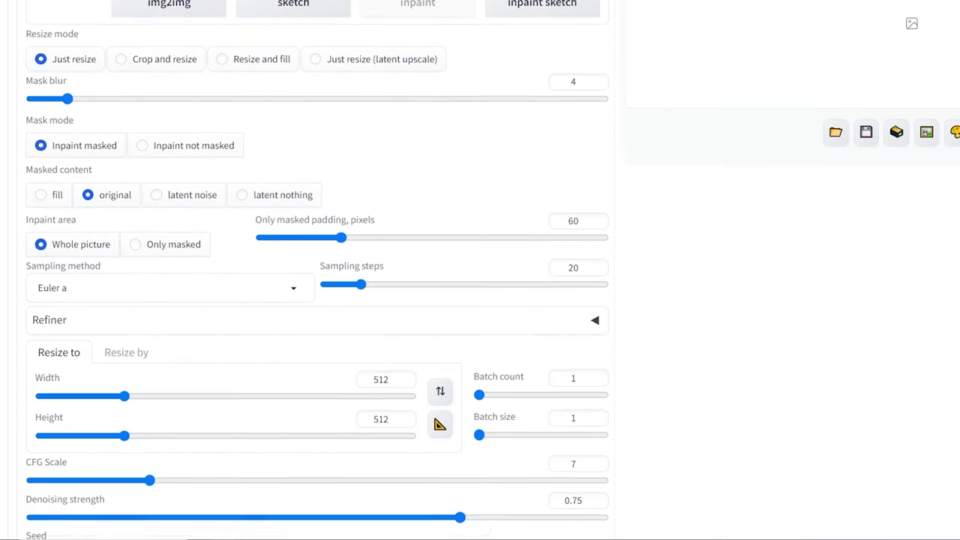
double_click(381, 261)
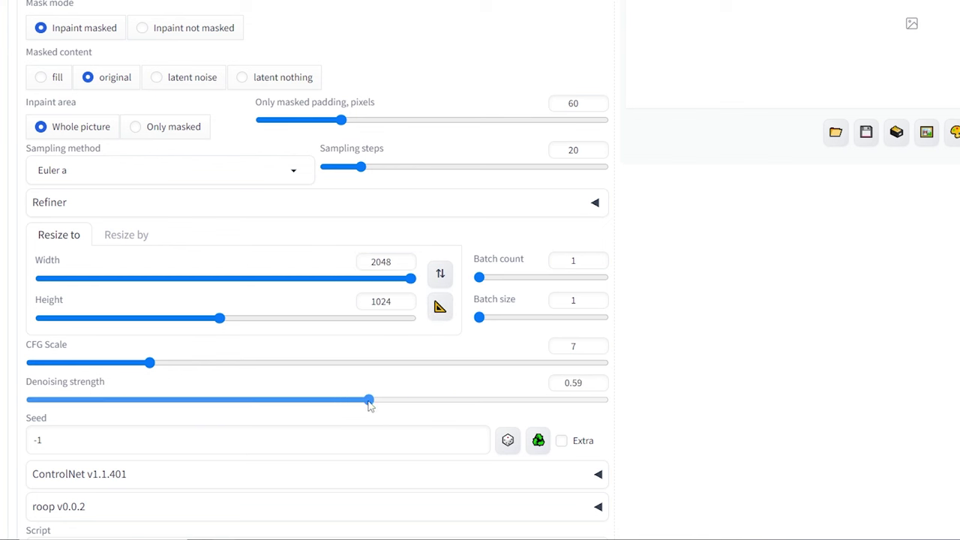
right_click(44, 447)
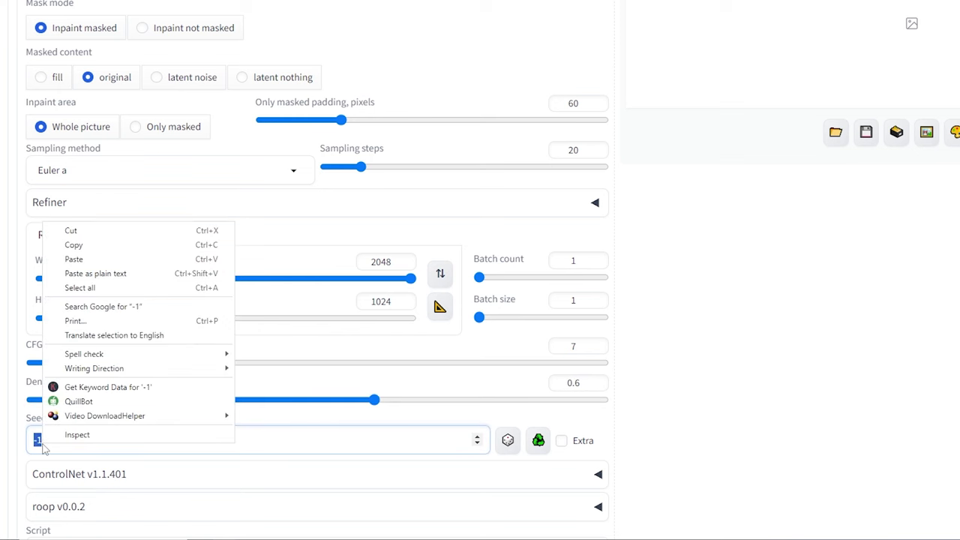
key(Escape)
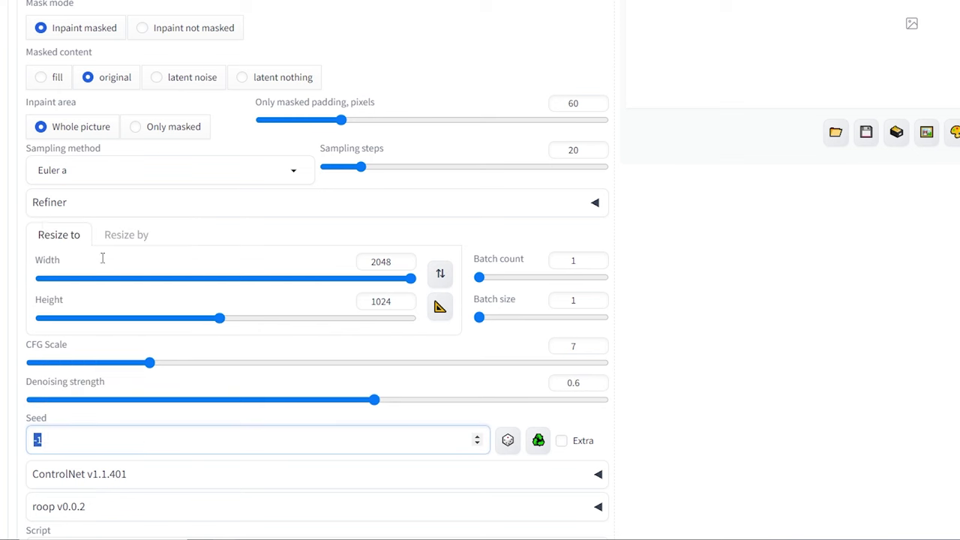
scroll(816, 368, up, 10)
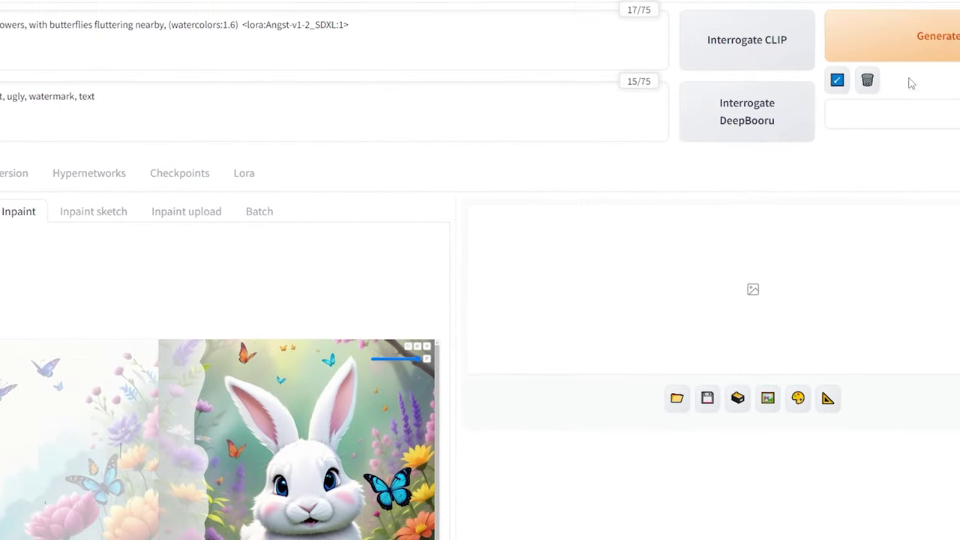
click(806, 78)
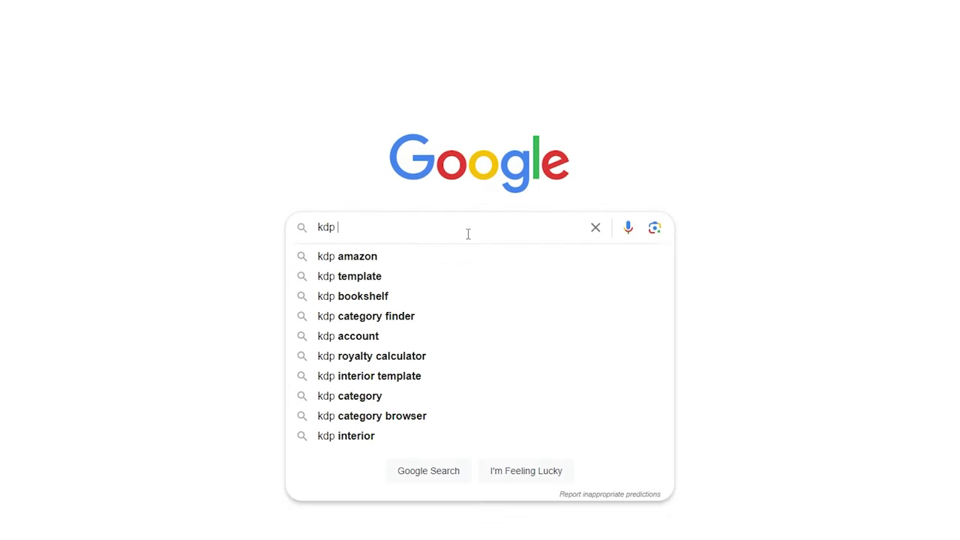
Step: Search Google for 'kdp book cover calc'
text(calc)
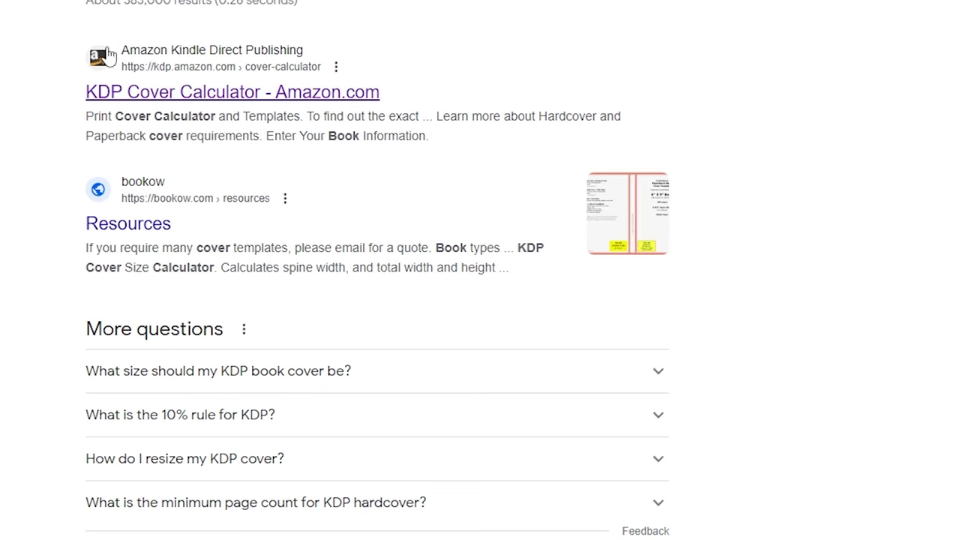
Step: In the KDP Cover Calculator, choose Paperback, Black & white, white paper, left to right, and inches
click(162, 92)
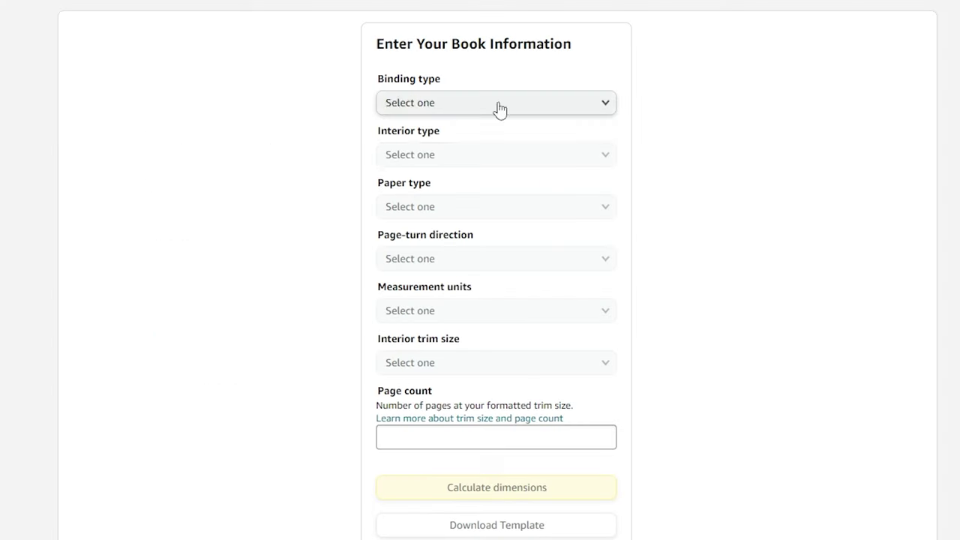
click(497, 103)
click(420, 120)
click(495, 155)
click(442, 156)
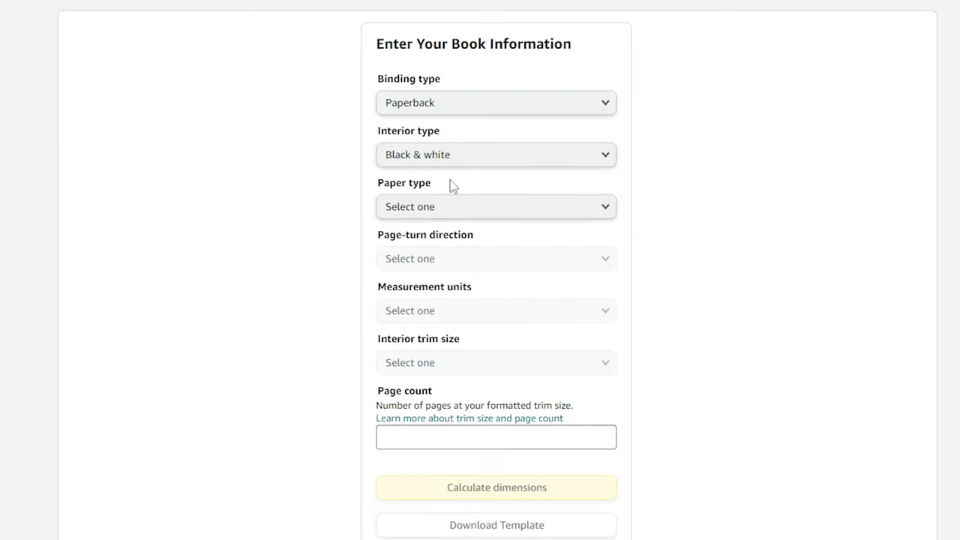
click(447, 205)
click(438, 225)
click(445, 258)
click(445, 271)
click(443, 310)
click(443, 326)
Step: Set trim size 8.5 x 11 in and 100 pages, then copy the 17.475 x 11.25 in result
click(449, 362)
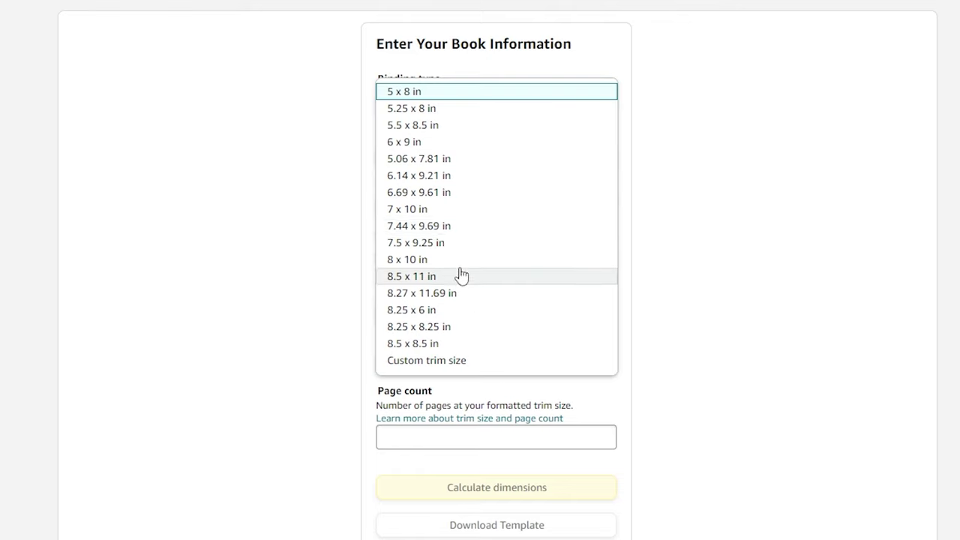
click(442, 293)
scroll(306, 280, down, 1)
click(496, 357)
text(100)
scroll(524, 338, down, 1)
click(531, 339)
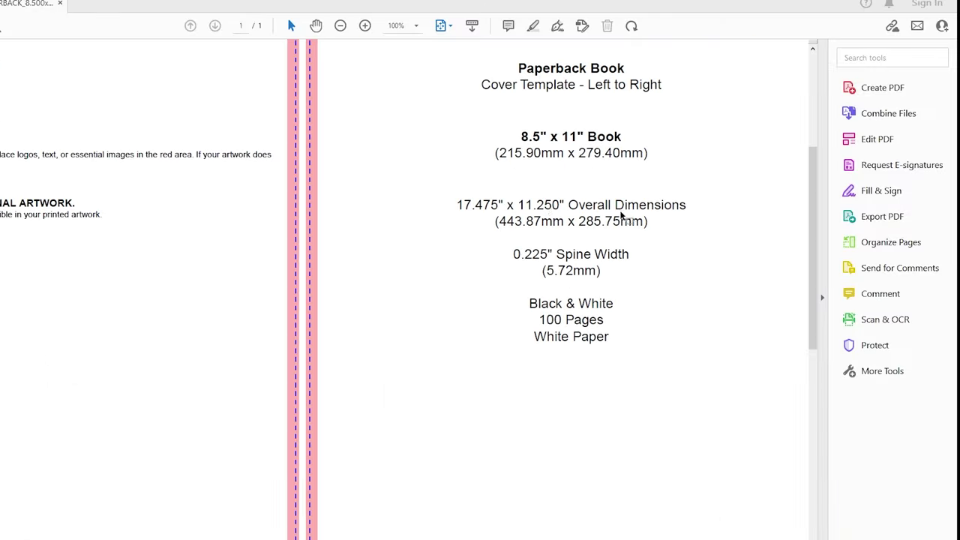
drag(459, 203, 617, 203)
click(536, 204)
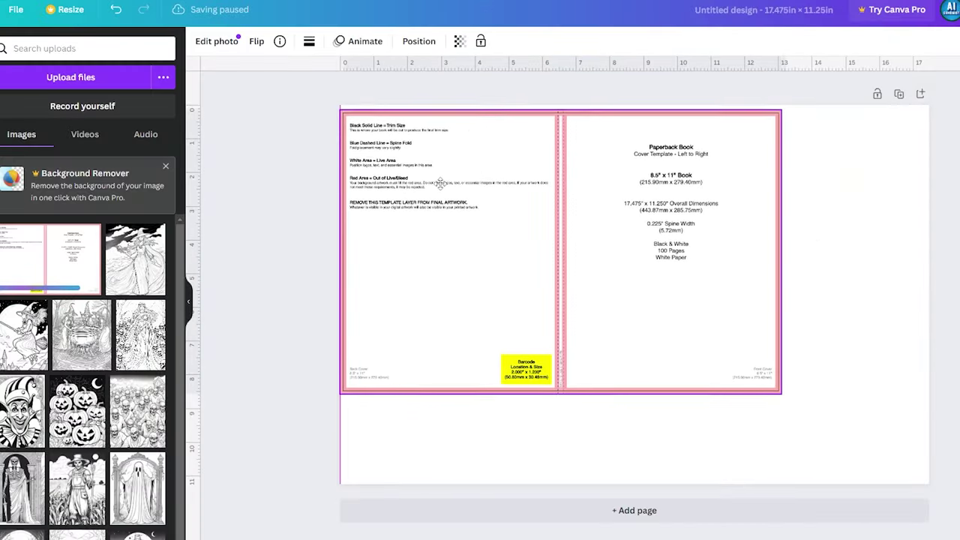
Step: Stretch the KDP template over the page, add left-trim, bottom-trim and spine guides, and position the bunny image
drag(781, 392, 936, 465)
drag(191, 142, 359, 143)
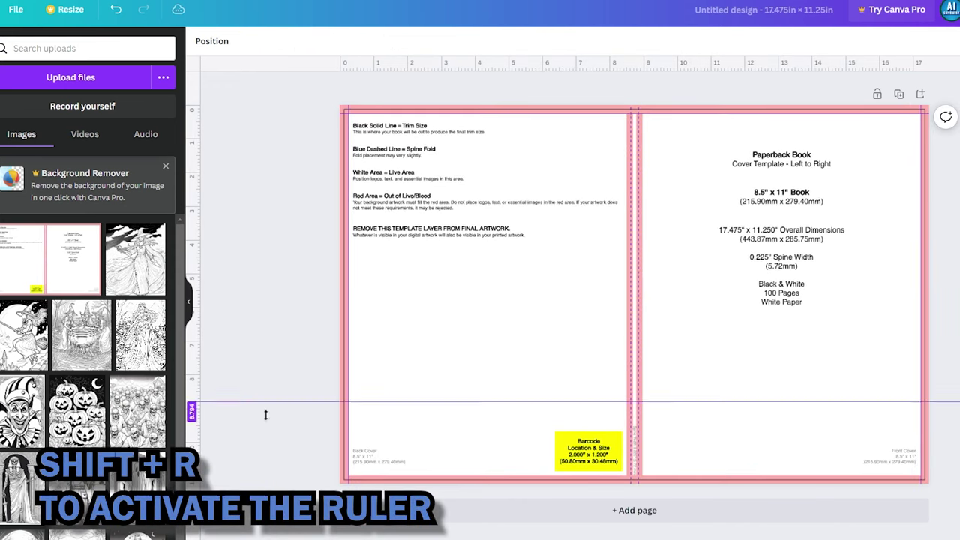
drag(264, 465, 263, 473)
drag(626, 242, 641, 188)
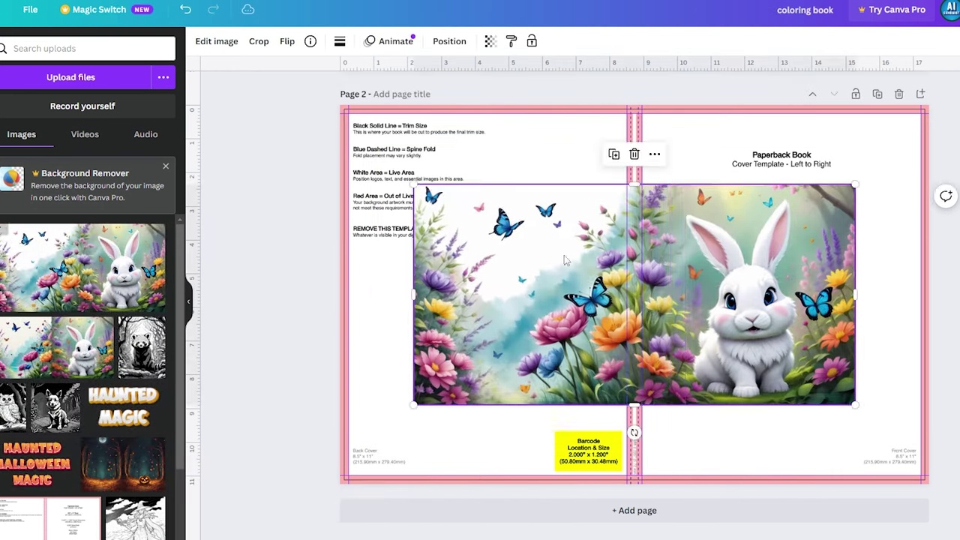
drag(649, 313, 643, 347)
Step: Shift the bunny image left and place the resized quokka drawing on the back cover
key(Escape)
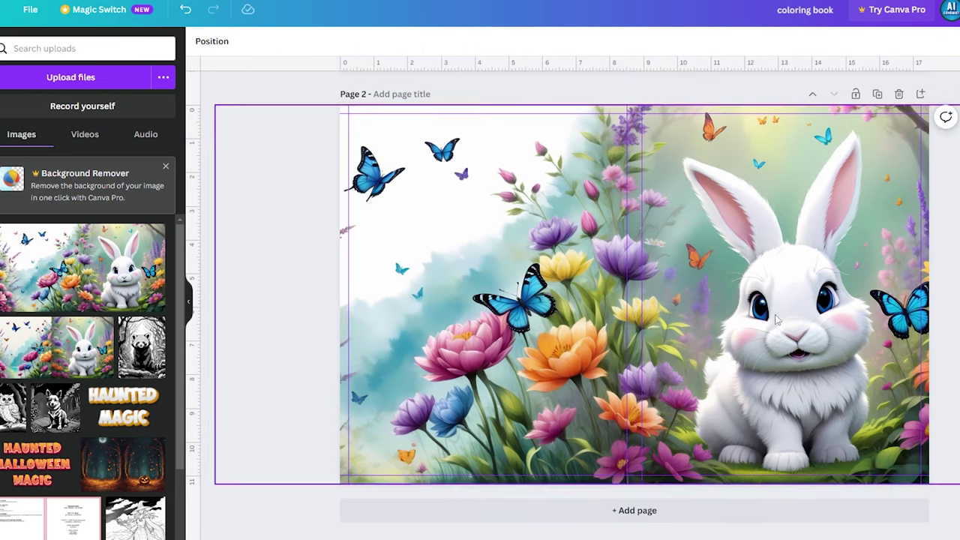
drag(776, 319, 734, 304)
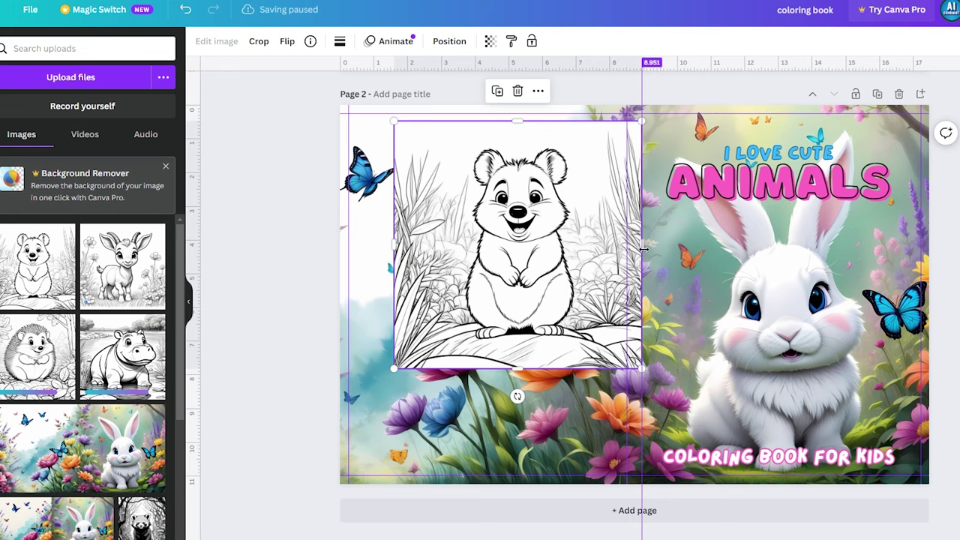
drag(561, 390, 546, 359)
Step: Duplicate the quokka into a back-cover grid of quokka, goat, hedgehog and hippo drawings, then review the cover
key(ctrl+d)
key(ctrl+d)
click(429, 210)
click(546, 360)
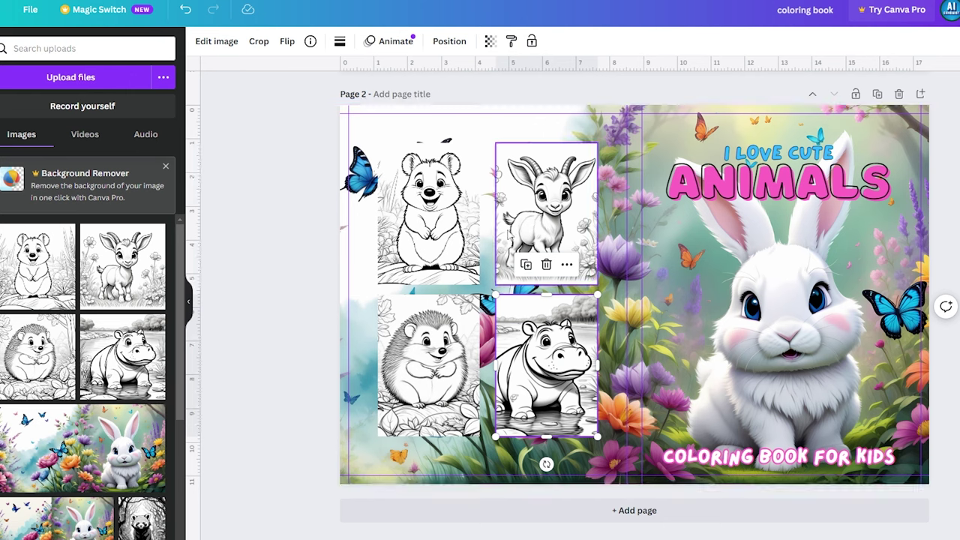
click(609, 118)
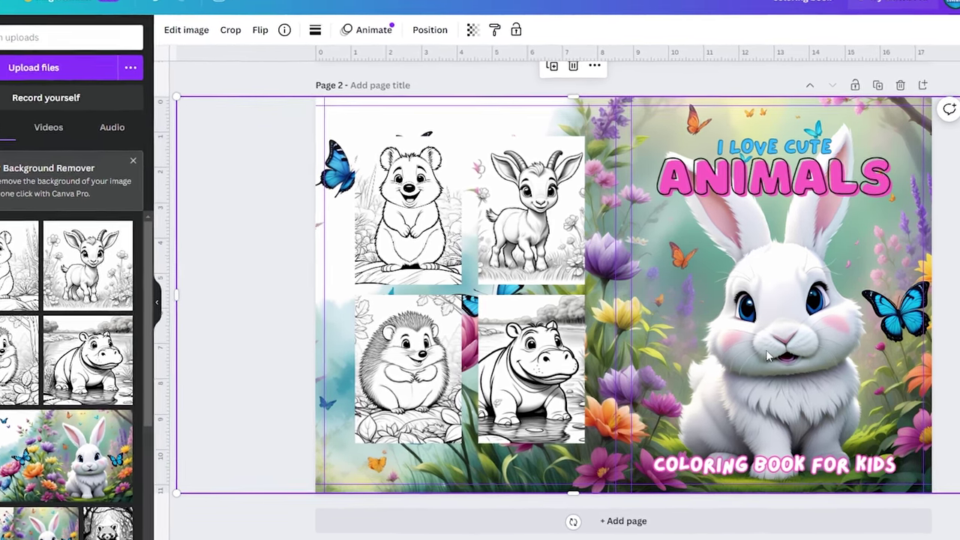
key(Escape)
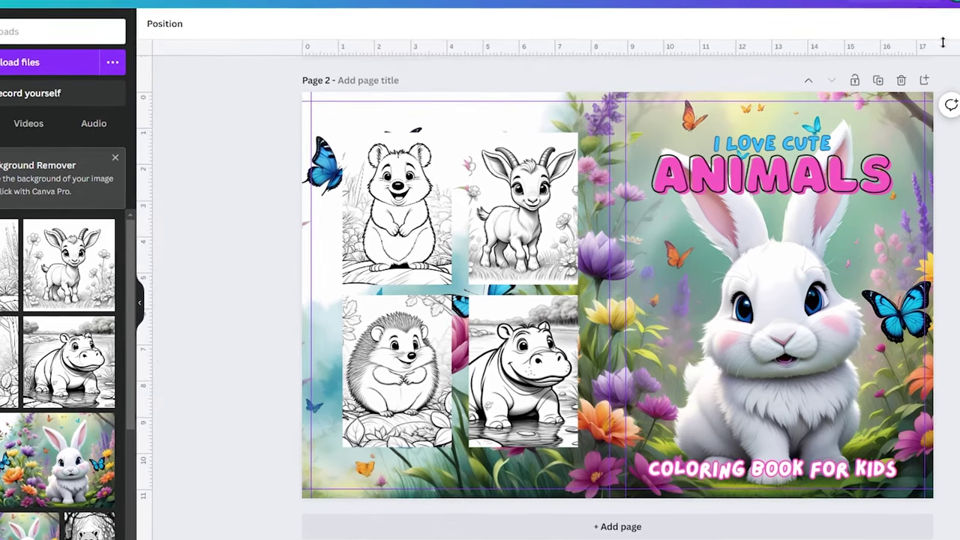